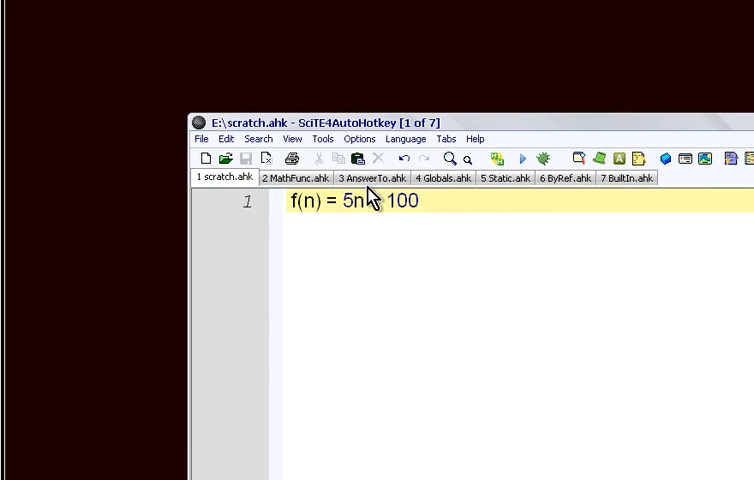
Change the constant in MathFunc.ahk's return expression from 200 to 100
{"action": "left_click", "coordinate": [376, 182]}
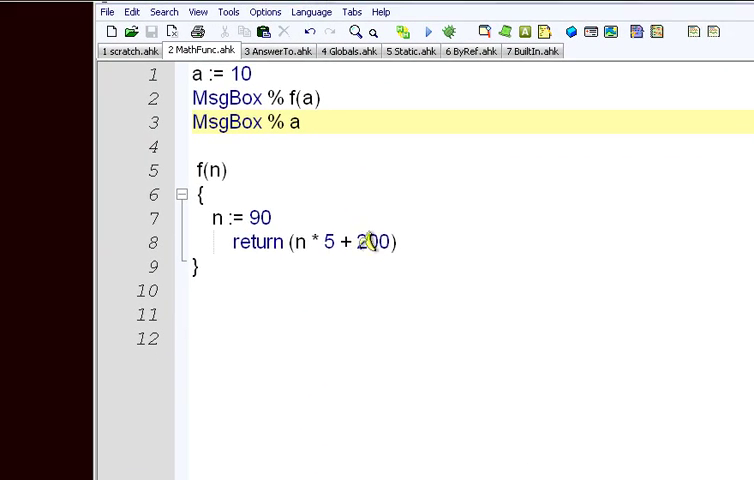
{"action": "left_click", "coordinate": [378, 243]}
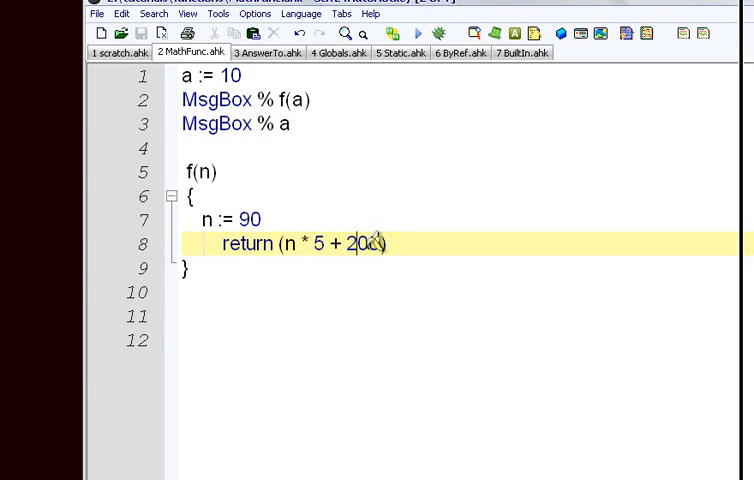
{"action": "key", "text": "BackSpace"}
{"action": "type", "text": "1"}
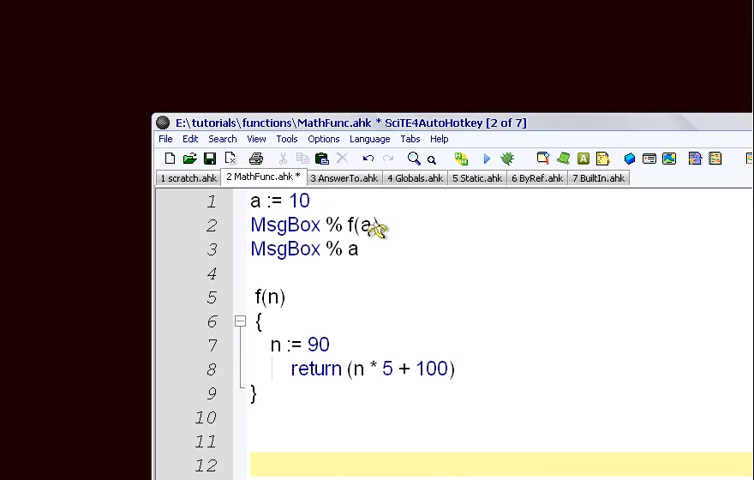
Review the f(a) call and the f(n) function block before editing further
{"action": "left_click", "coordinate": [374, 227]}
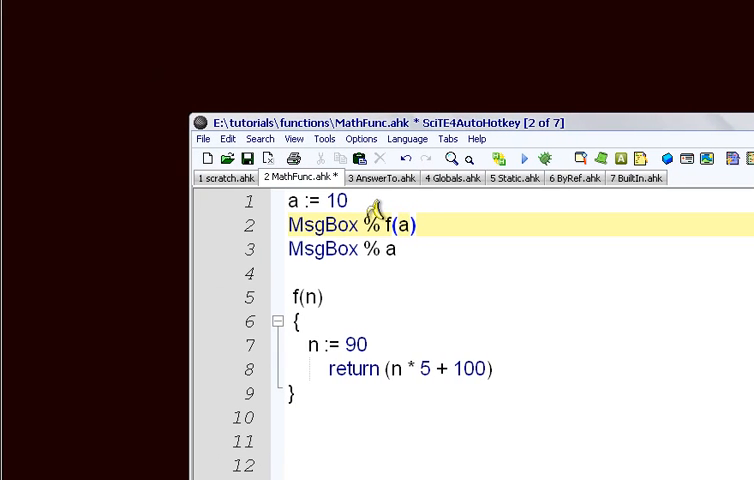
{"action": "left_click", "coordinate": [374, 201]}
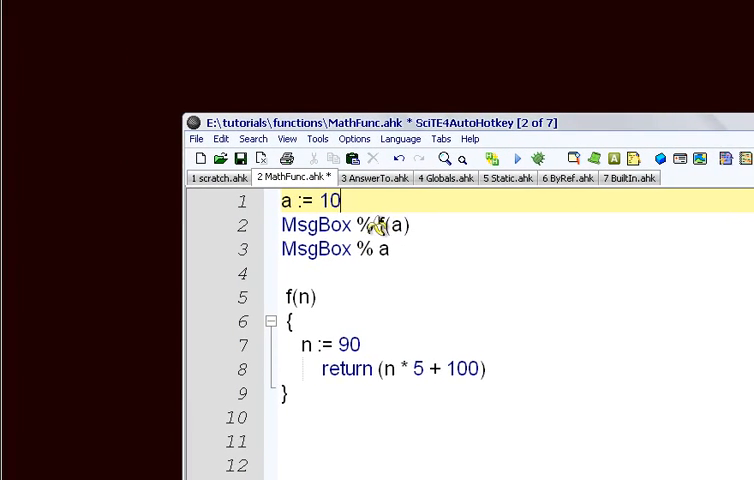
{"action": "left_click", "coordinate": [383, 225]}
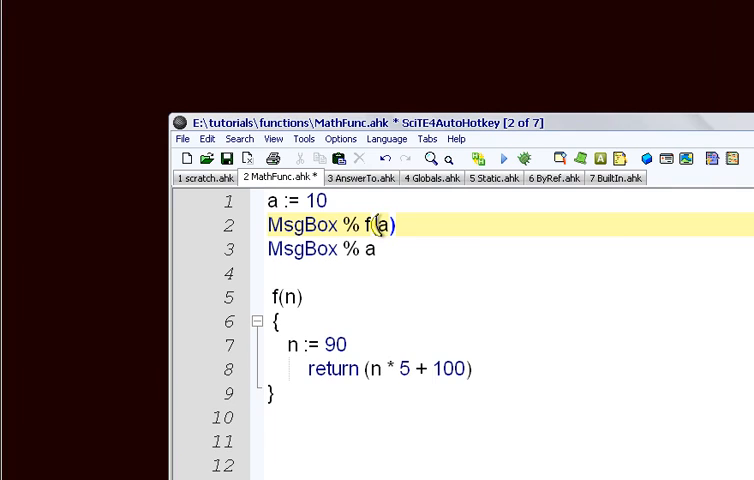
{"action": "left_click", "coordinate": [375, 227]}
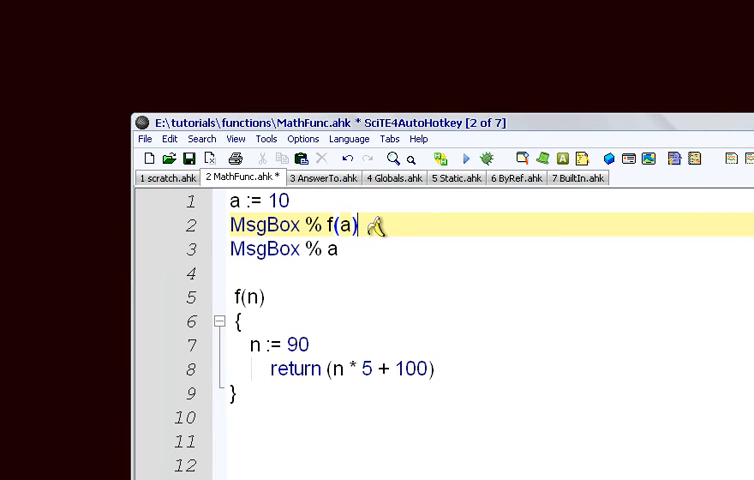
{"action": "left_click", "coordinate": [376, 197]}
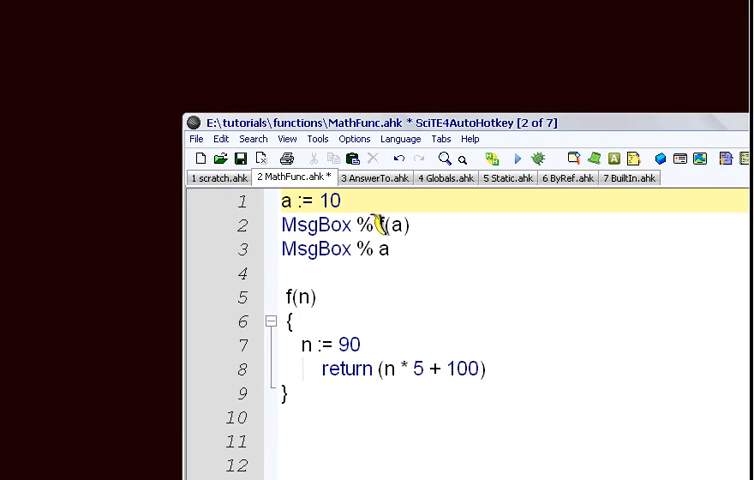
{"action": "left_click", "coordinate": [379, 225]}
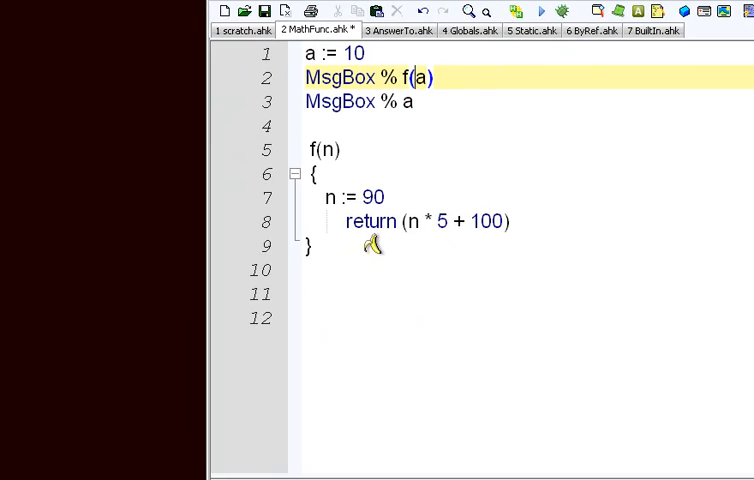
{"action": "left_click", "coordinate": [372, 246]}
{"action": "left_click", "coordinate": [300, 126], "text": "shift"}
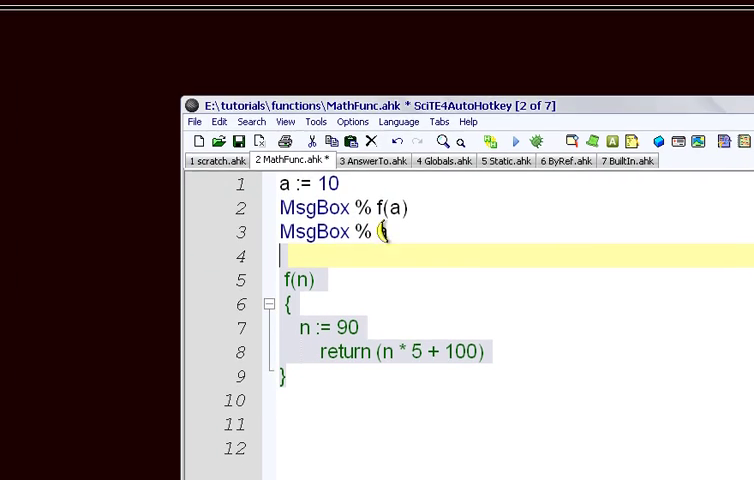
{"action": "left_click", "coordinate": [383, 134]}
{"action": "left_click", "coordinate": [350, 230]}
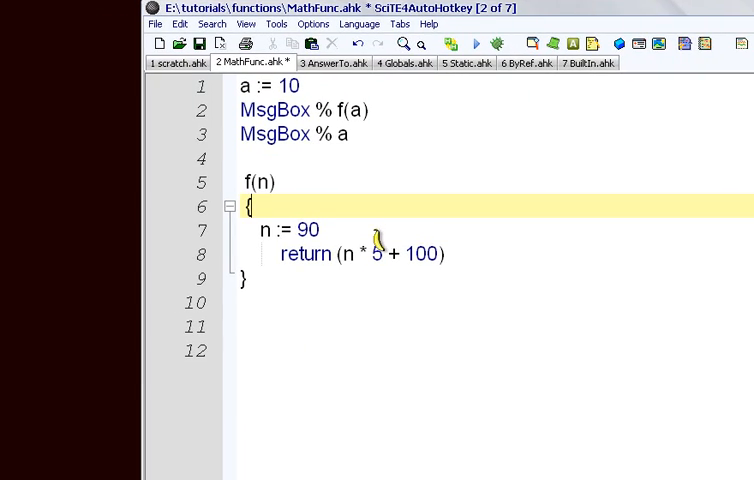
Delete the n := 90 line so f(n) returns n * 5 + 100 directly
{"action": "left_click", "coordinate": [377, 240]}
{"action": "key", "text": "shift+Home"}
{"action": "key", "text": "BackSpace"}
{"action": "key", "text": "BackSpace"}
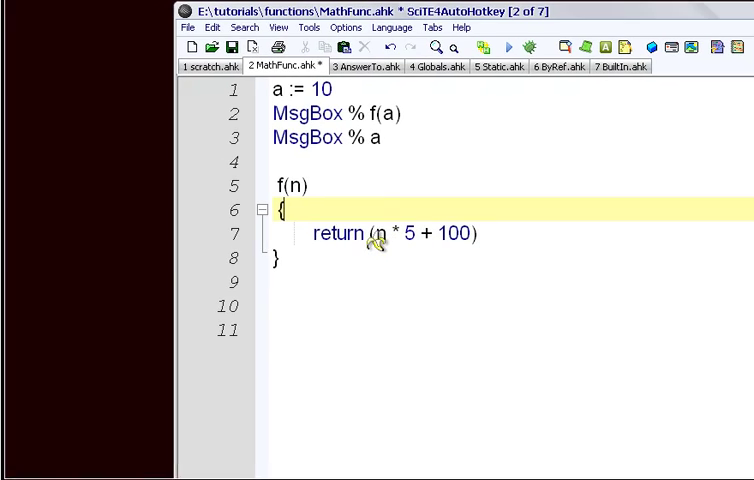
{"action": "left_click", "coordinate": [380, 237]}
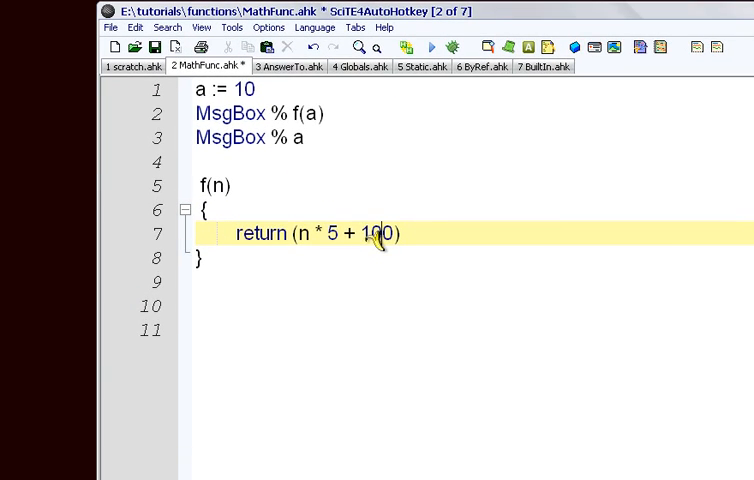
{"action": "left_click_drag", "start_coordinate": [372, 236], "coordinate": [376, 240]}
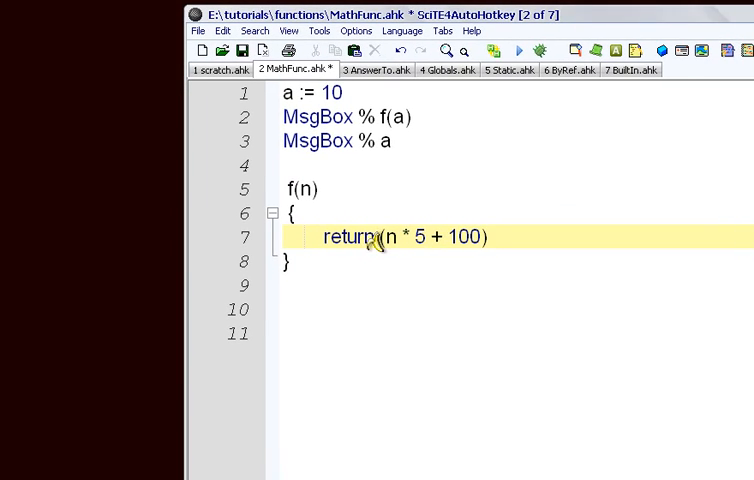
{"action": "left_click_drag", "start_coordinate": [378, 240], "coordinate": [331, 240]}
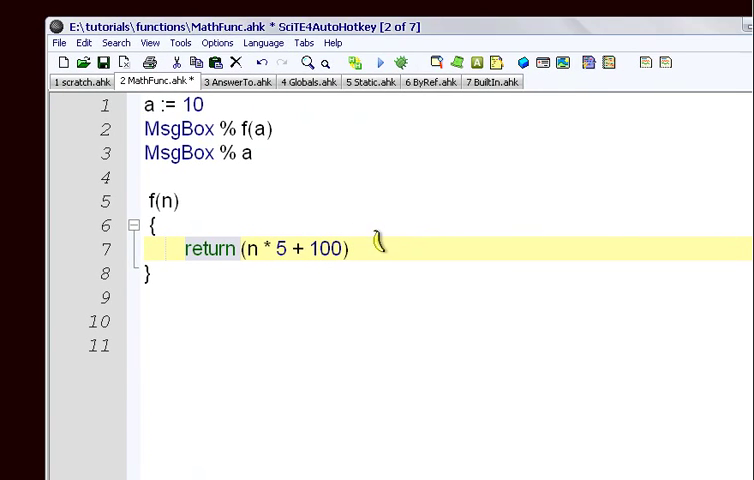
{"action": "left_click", "coordinate": [375, 240]}
{"action": "left_click_drag", "start_coordinate": [375, 240], "coordinate": [245, 242]}
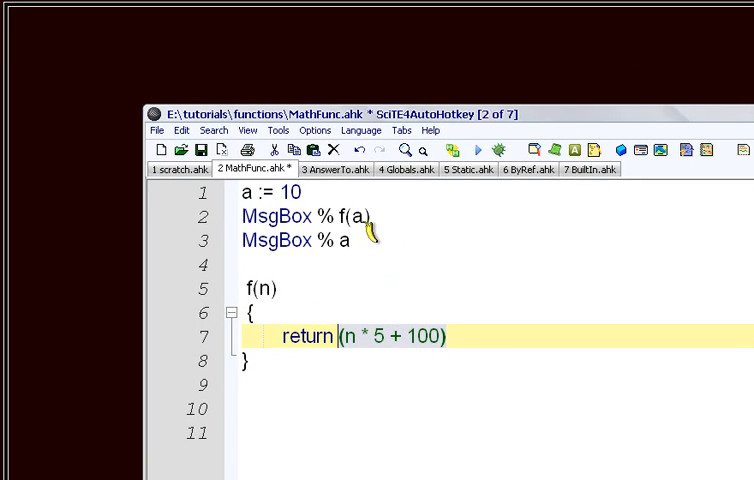
{"action": "left_click", "coordinate": [375, 226]}
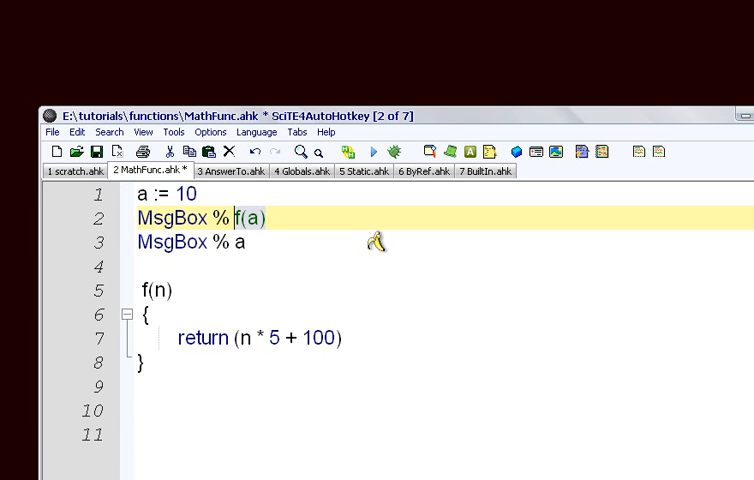
{"action": "type", "text": "105"}
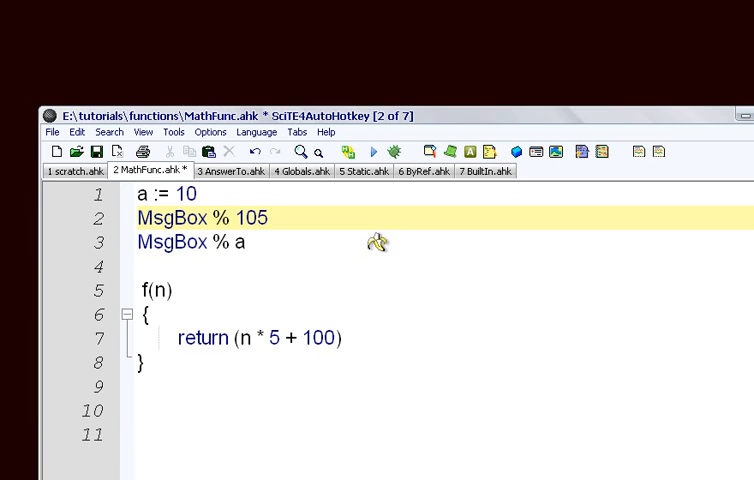
{"action": "key", "text": "Left"}
{"action": "key", "text": "Left"}
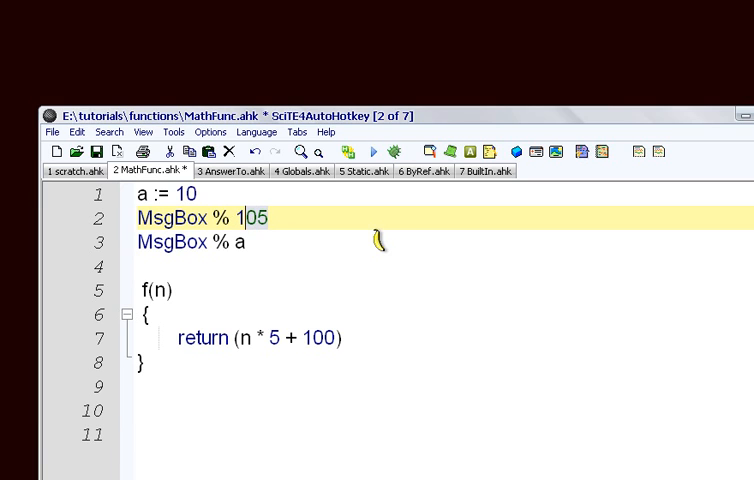
{"action": "key", "text": "Left"}
{"action": "key", "text": "shift+End"}
{"action": "key", "text": "Delete"}
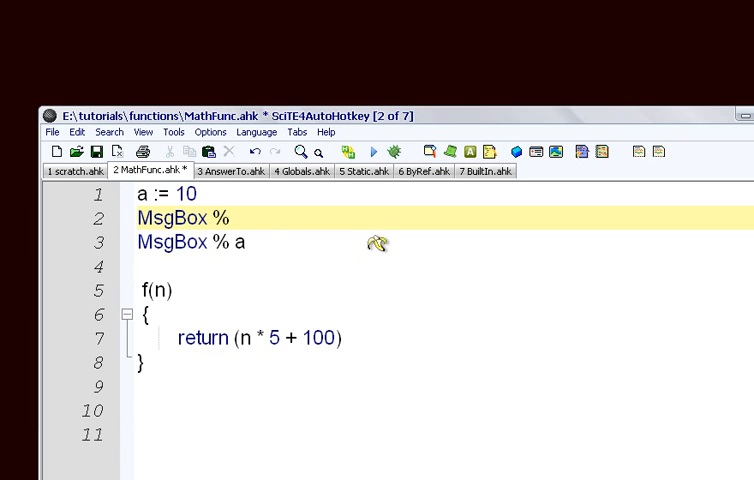
{"action": "type", "text": "105"}
{"action": "key", "text": "BackSpace"}
{"action": "key", "text": "BackSpace"}
{"action": "key", "text": "BackSpace"}
{"action": "type", "text": "f(a)"}
Run MathFunc.ahk showing 150, then clear the value 10 assigned to a
{"action": "left_click", "coordinate": [379, 158]}
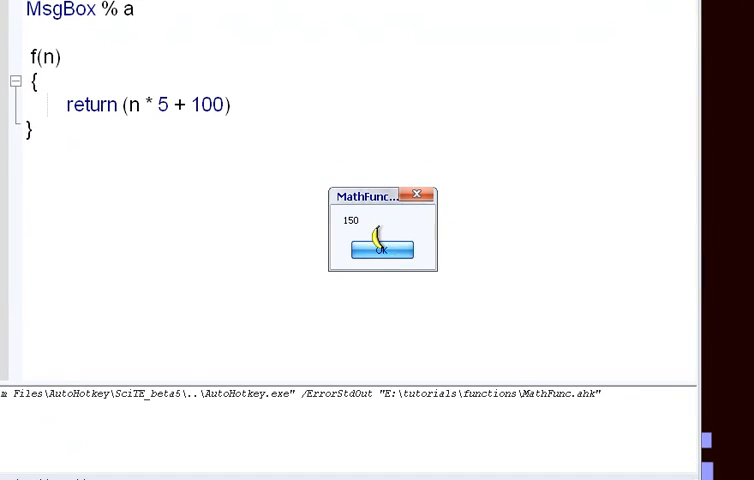
{"action": "left_click", "coordinate": [377, 240]}
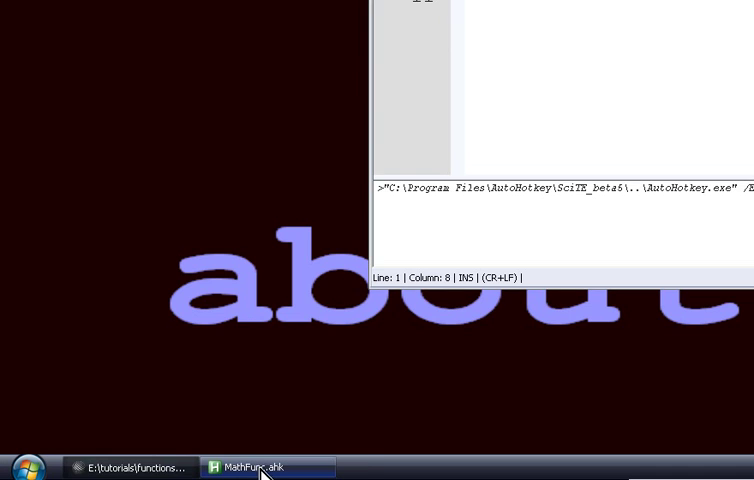
{"action": "right_click", "coordinate": [261, 472]}
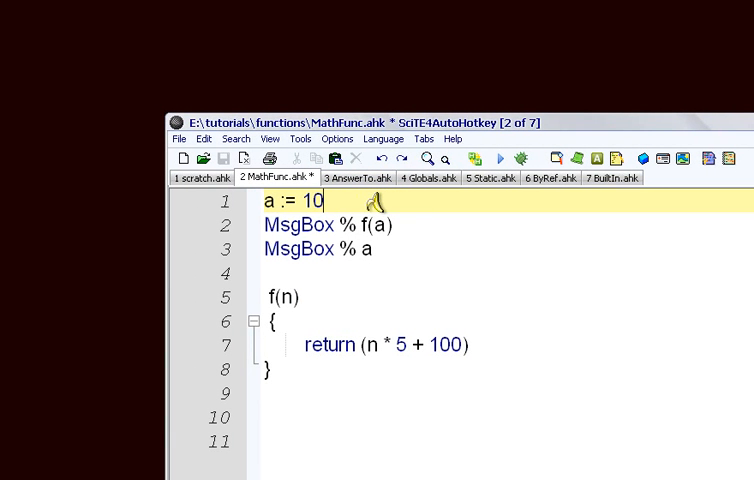
{"action": "key", "text": "BackSpace"}
{"action": "key", "text": "BackSpace"}
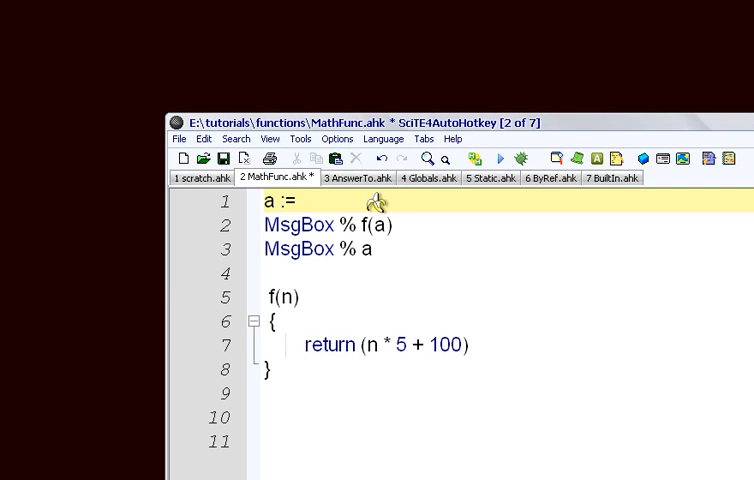
{"action": "type", "text": " 90"}
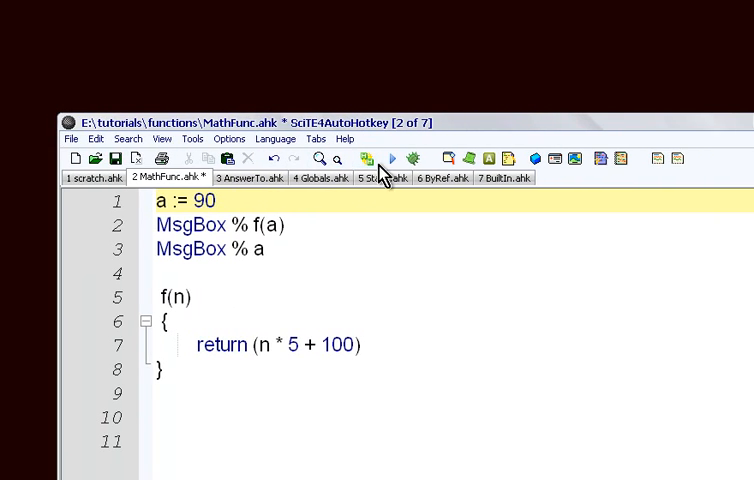
Rerun the script with a := 90, dismissing the 550 and 90 messages
{"action": "left_click", "coordinate": [383, 160]}
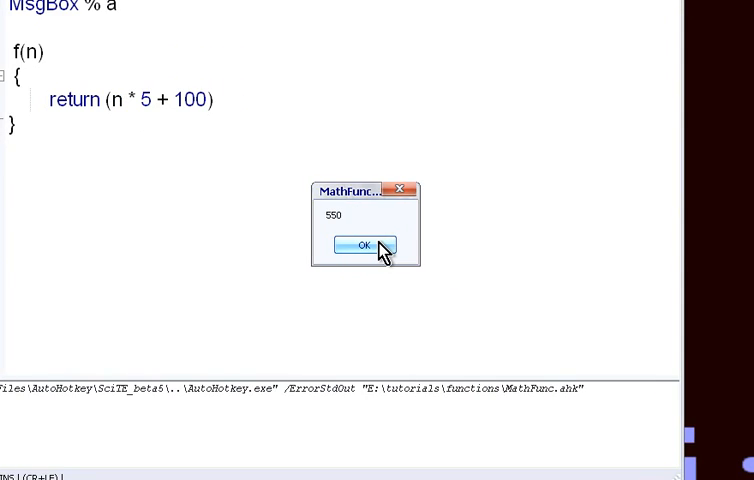
{"action": "left_click", "coordinate": [376, 246]}
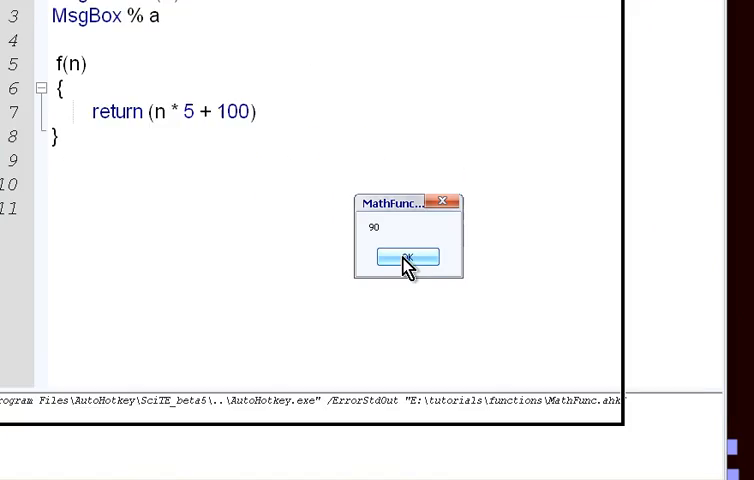
{"action": "left_click", "coordinate": [378, 248]}
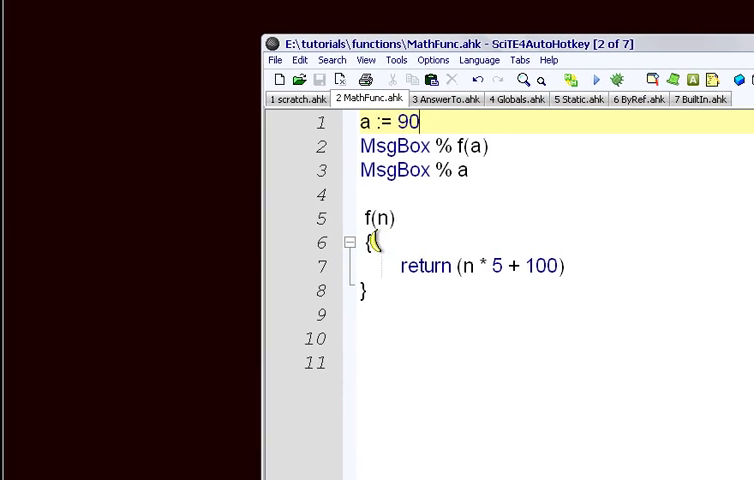
{"action": "left_click", "coordinate": [247, 213]}
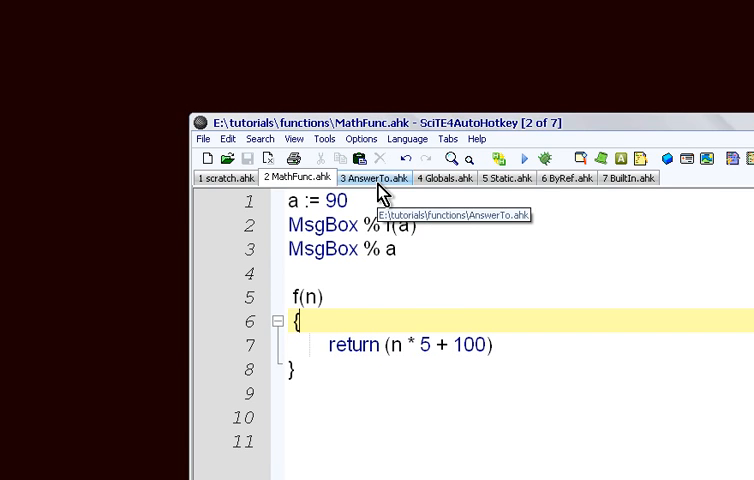
Review WhatIsTheAnswerTo's parameters a, b, c and its ' is 42' return string
{"action": "left_click", "coordinate": [380, 193]}
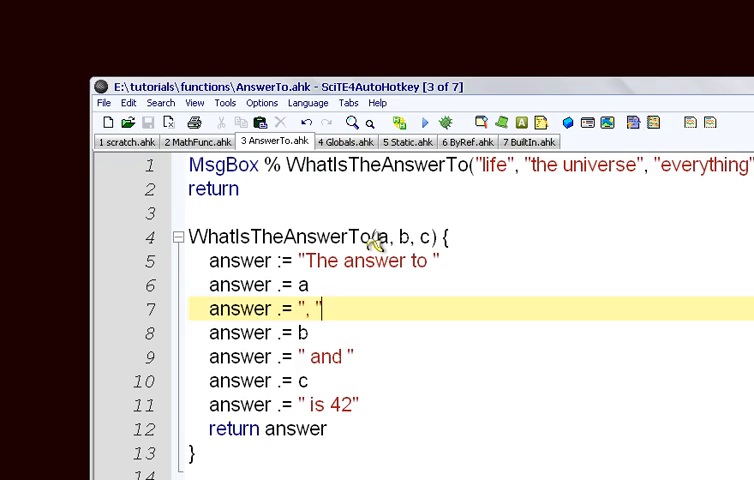
{"action": "left_click", "coordinate": [370, 243]}
{"action": "left_click", "coordinate": [378, 243]}
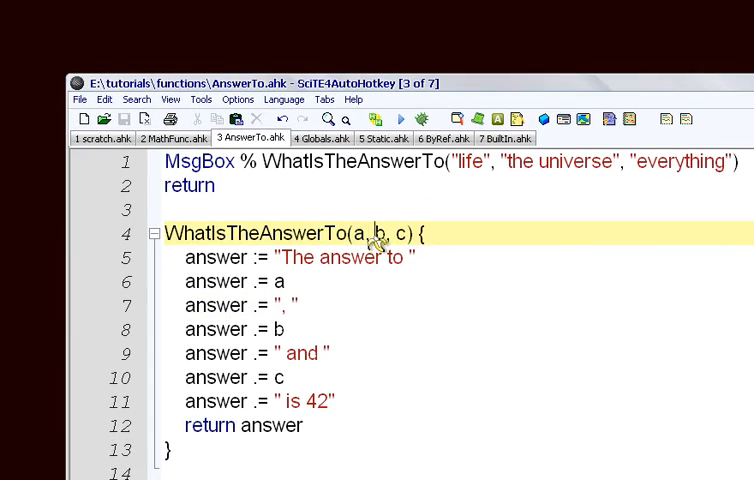
{"action": "left_click", "coordinate": [380, 239]}
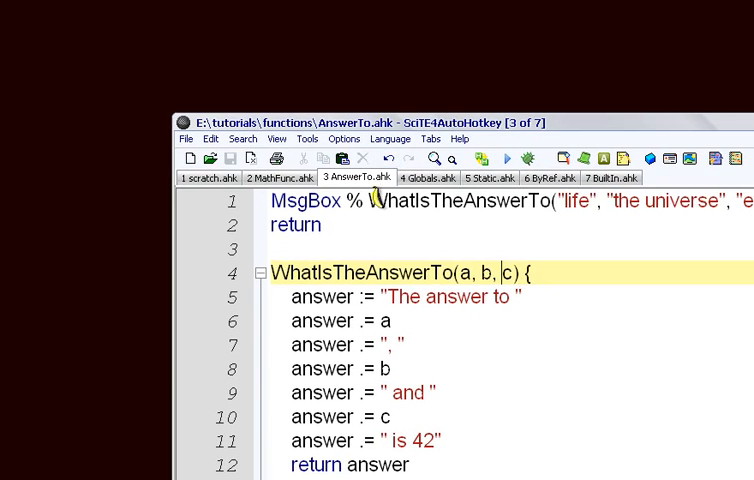
{"action": "left_click", "coordinate": [373, 232]}
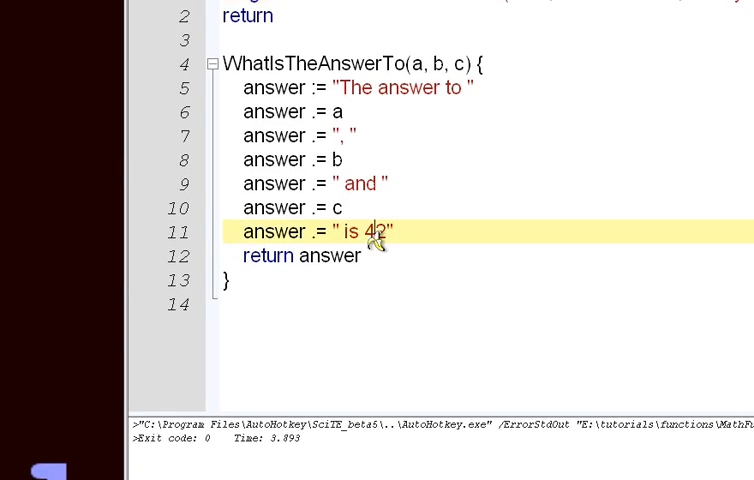
{"action": "left_click", "coordinate": [376, 248]}
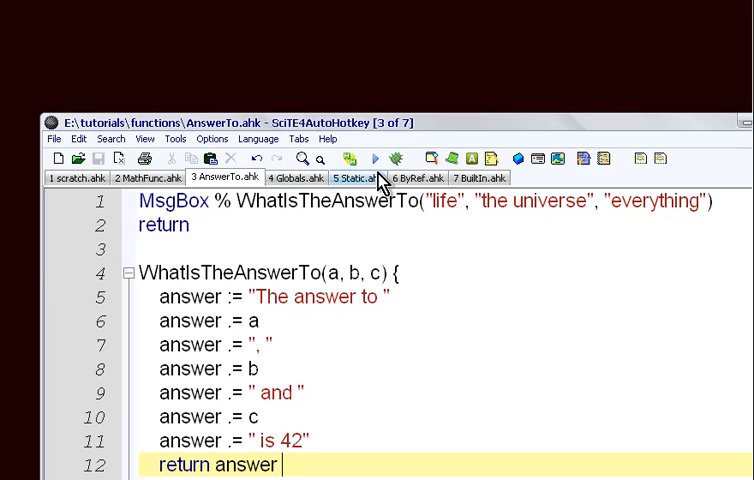
Run AnswerTo.ahk and dismiss the 'answer ... is 42' message box
{"action": "left_click", "coordinate": [378, 159]}
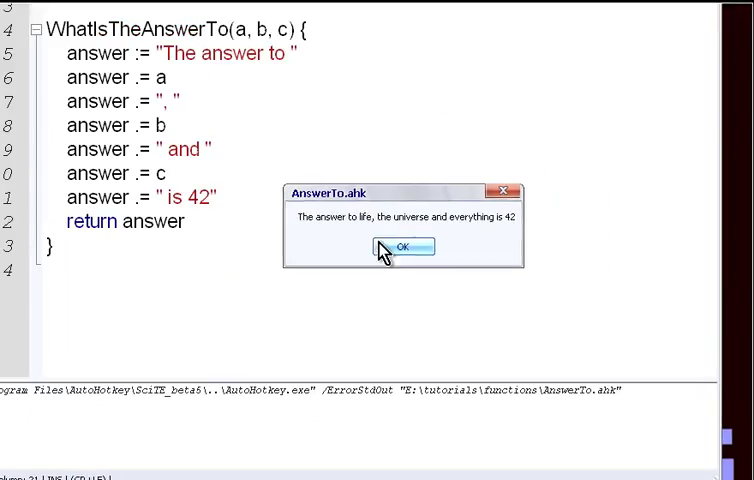
{"action": "left_click", "coordinate": [552, 265]}
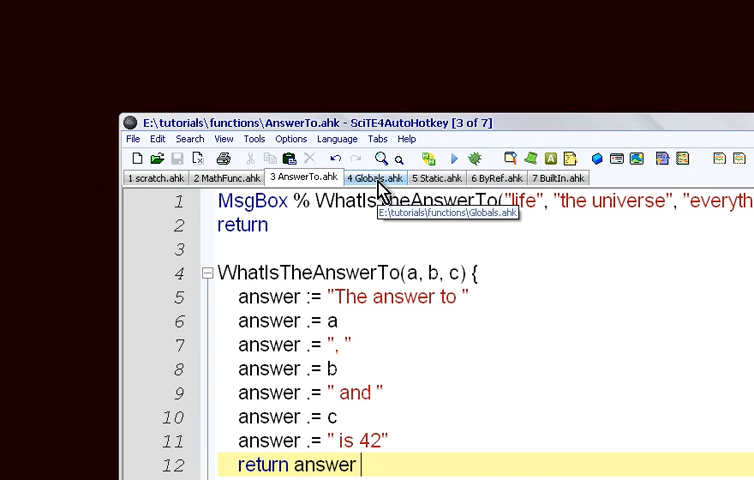
Insert a blank line after the MsgBox line in AnswerTo.ahk
{"action": "left_click", "coordinate": [379, 182]}
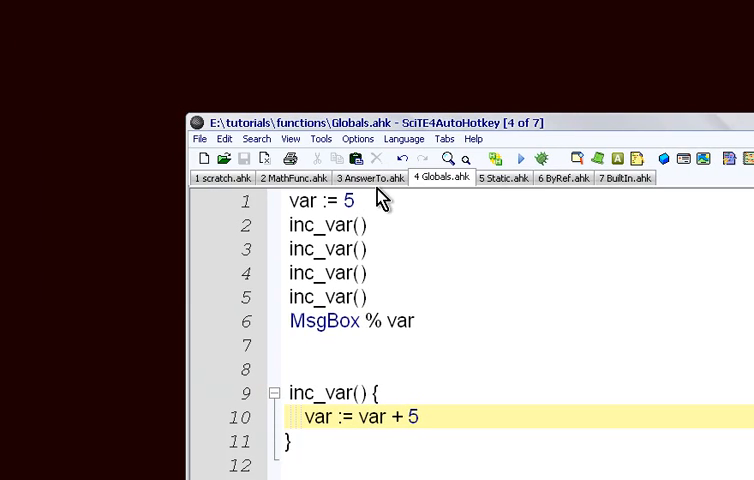
{"action": "left_click", "coordinate": [383, 183]}
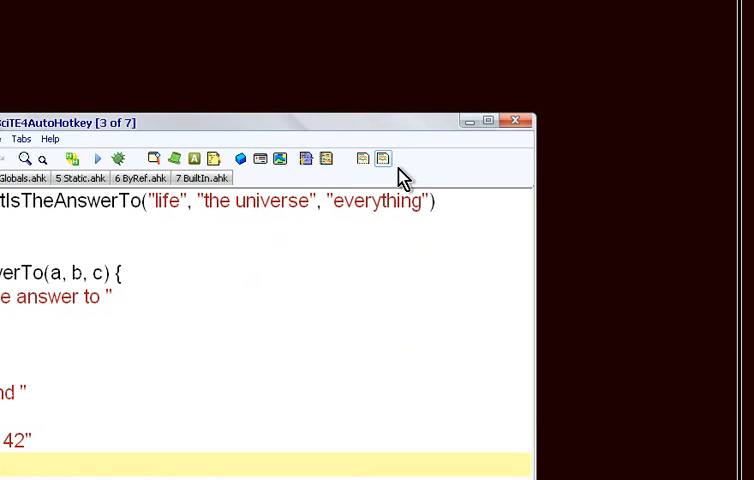
{"action": "left_click", "coordinate": [380, 200]}
{"action": "key", "text": "Return"}
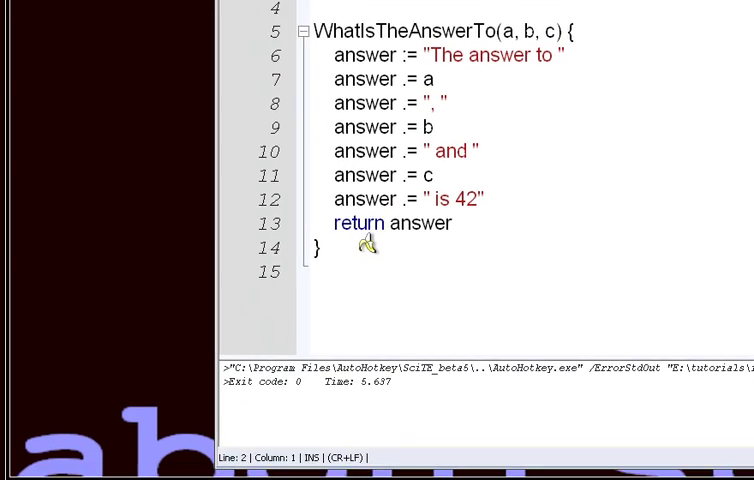
{"action": "left_click", "coordinate": [377, 243]}
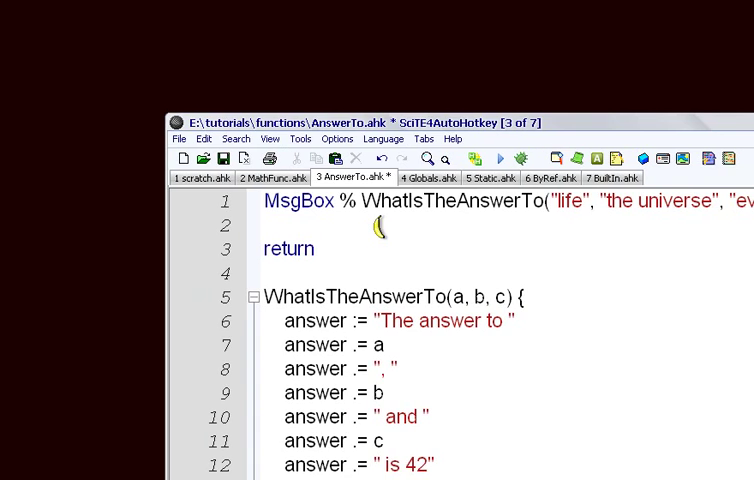
{"action": "left_click", "coordinate": [380, 228]}
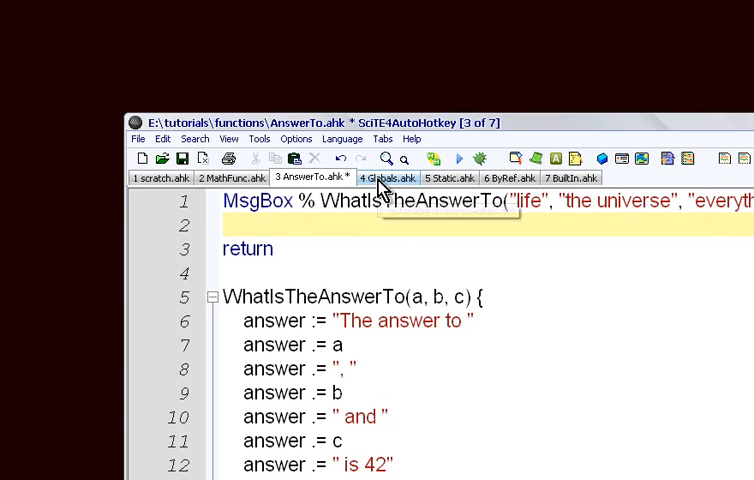
Add a 'global var' line at the start of inc_var() in Globals.ahk
{"action": "left_click", "coordinate": [379, 180]}
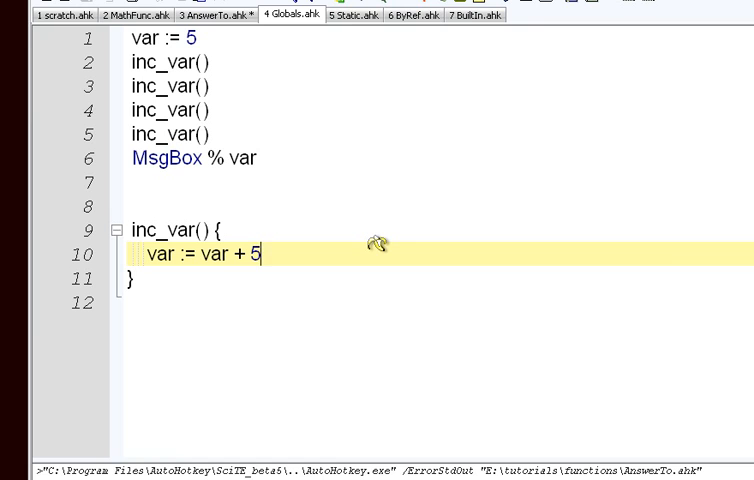
{"action": "key", "text": "Up"}
{"action": "key", "text": "Home"}
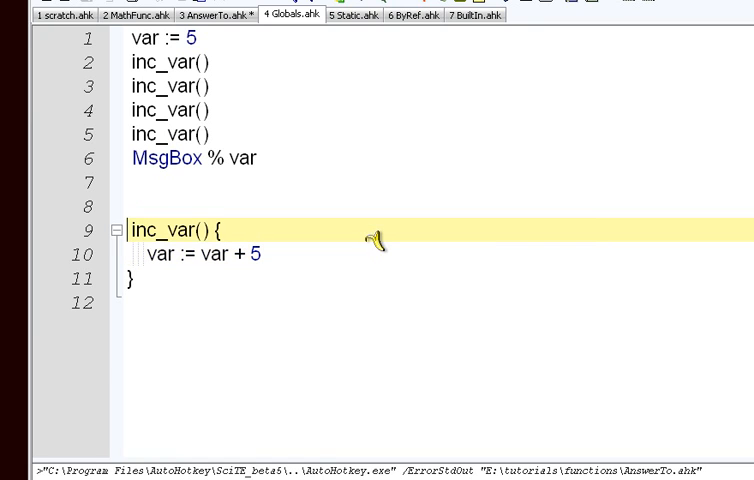
{"action": "key", "text": "Return"}
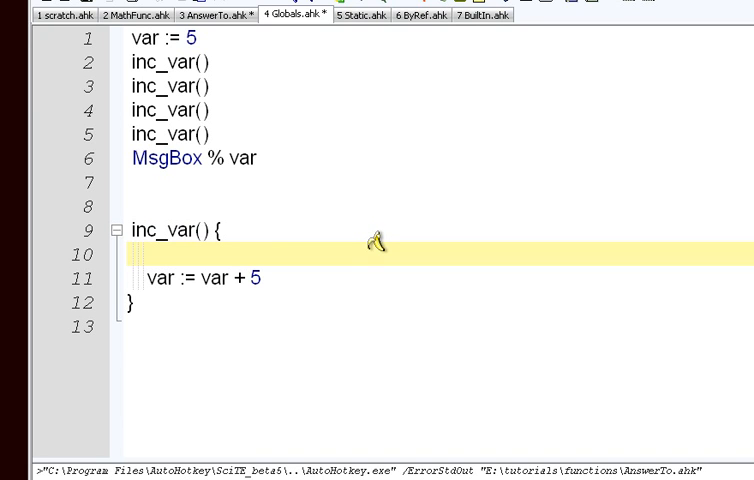
{"action": "type", "text": "global"}
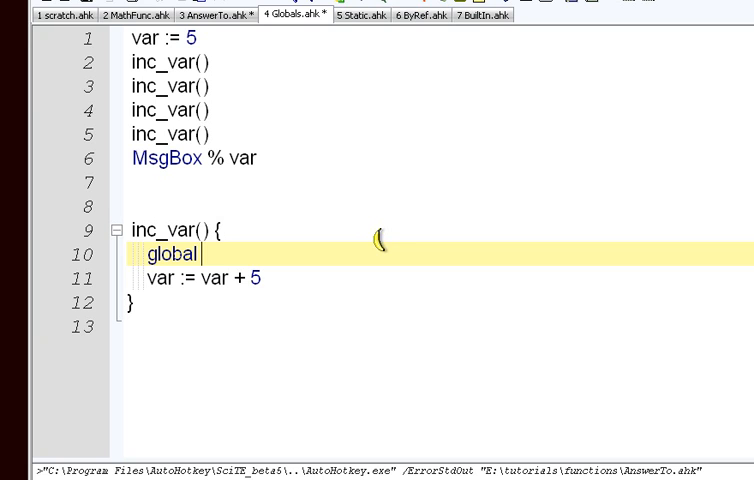
{"action": "type", "text": "var"}
{"action": "key", "text": "Escape"}
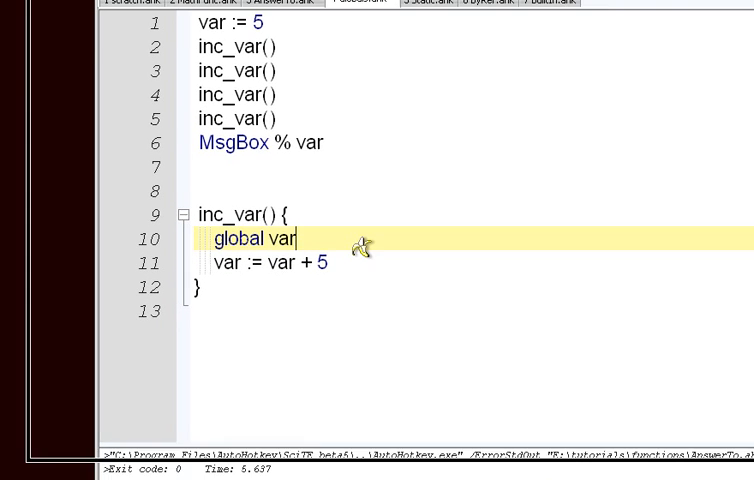
Review the inc_var() body, var := 5 and the inc_var() calls down to MsgBox
{"action": "left_click", "coordinate": [371, 240]}
{"action": "left_click_drag", "start_coordinate": [371, 240], "coordinate": [375, 242]}
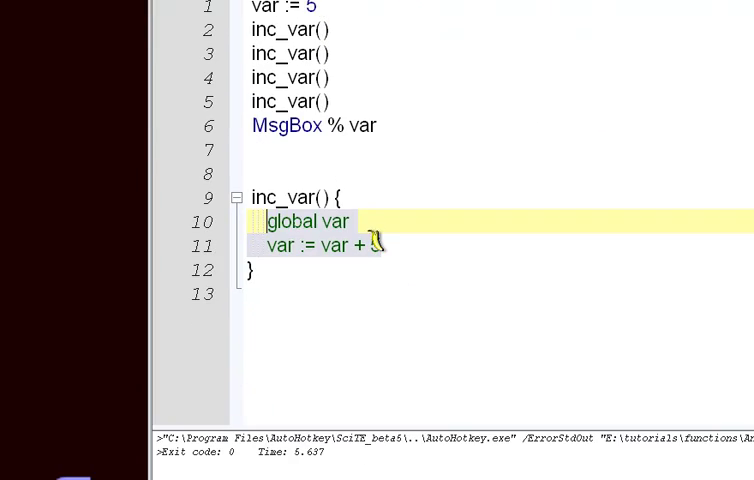
{"action": "left_click", "coordinate": [407, 441]}
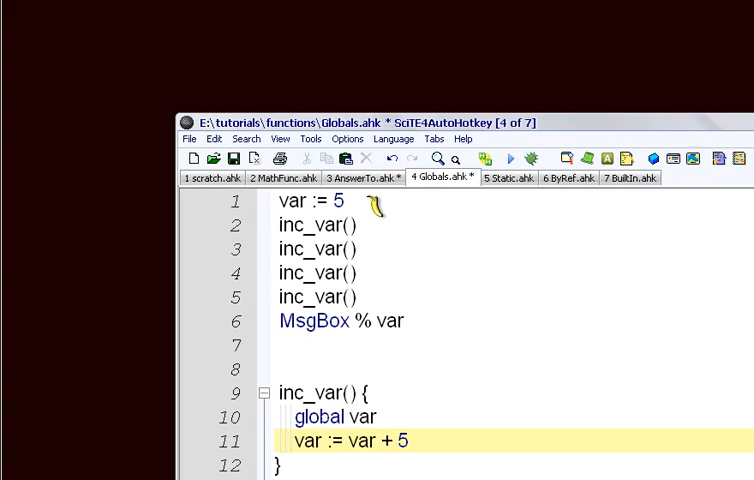
{"action": "left_click", "coordinate": [372, 203]}
{"action": "left_click", "coordinate": [375, 226]}
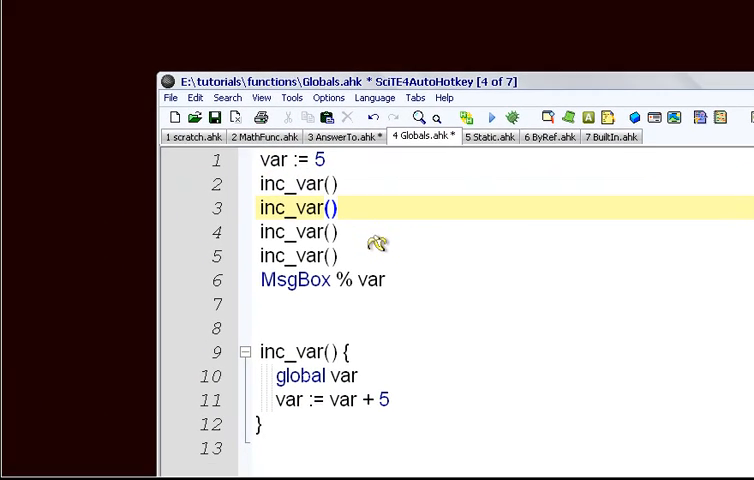
{"action": "left_click", "coordinate": [380, 238]}
{"action": "left_click", "coordinate": [378, 239]}
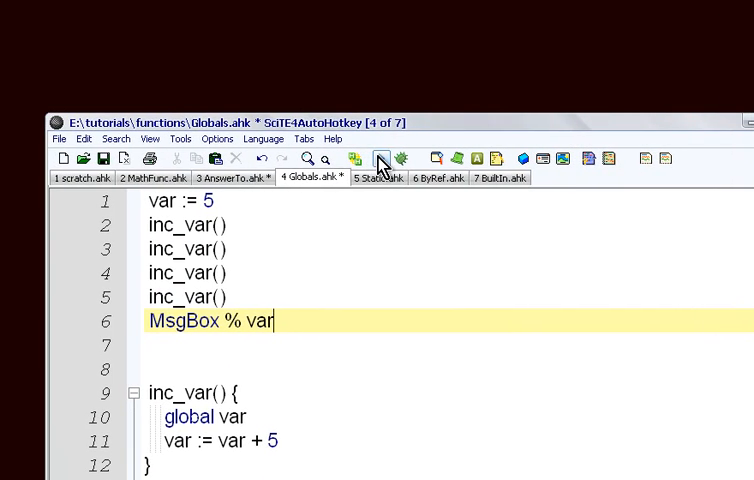
Run Globals.ahk showing 25, then delete the global var line
{"action": "left_click", "coordinate": [379, 160]}
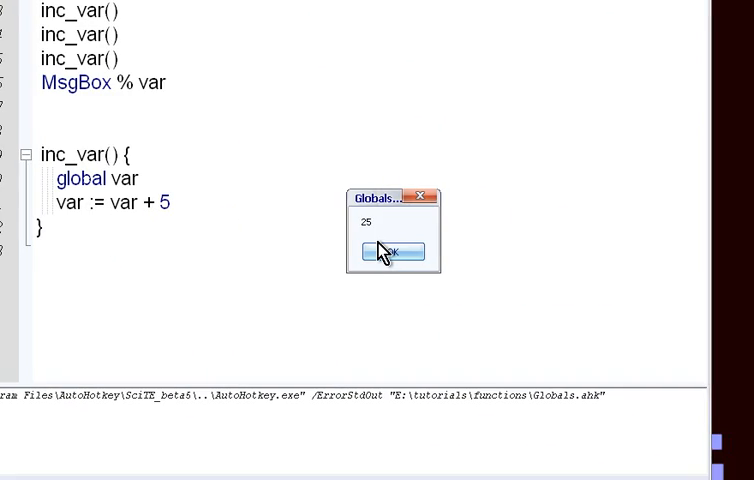
{"action": "left_click", "coordinate": [379, 247]}
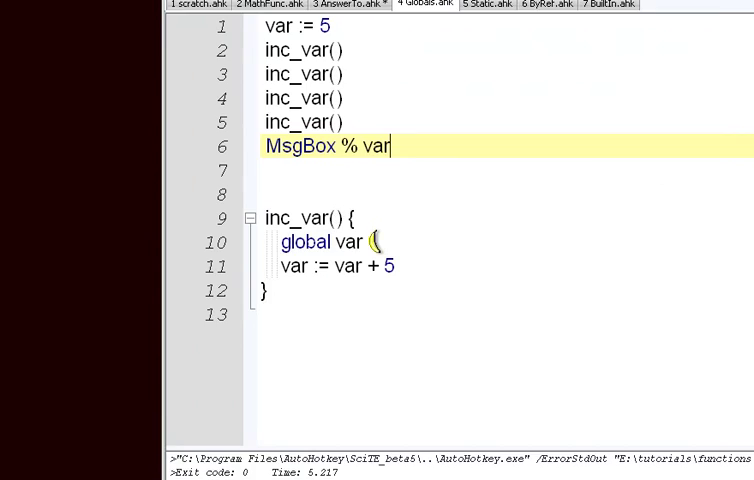
{"action": "left_click_drag", "start_coordinate": [406, 259], "coordinate": [255, 260]}
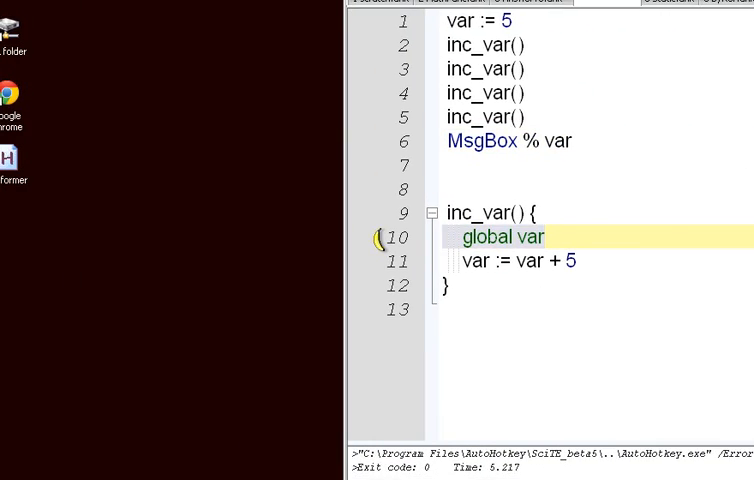
{"action": "key", "text": "BackSpace"}
{"action": "key", "text": "BackSpace"}
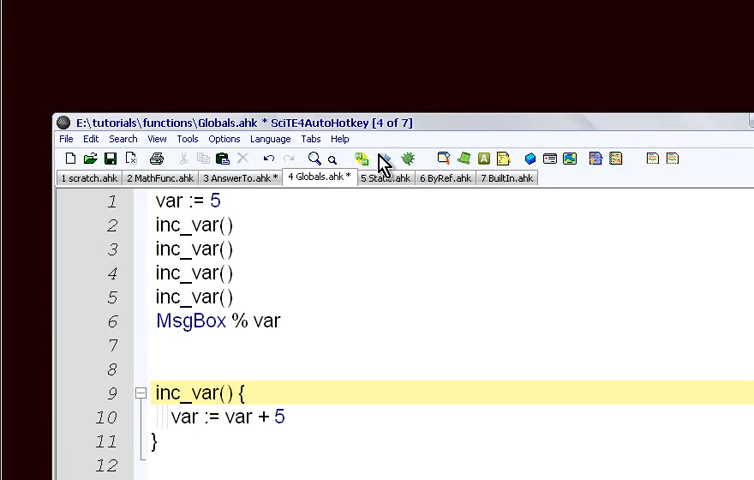
Rerun Globals.ahk without the global declaration, now showing 5
{"action": "left_click", "coordinate": [384, 160]}
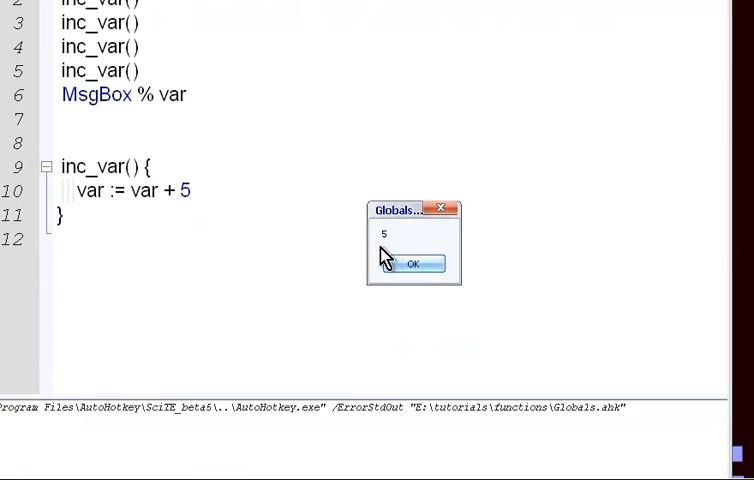
{"action": "left_click", "coordinate": [383, 250]}
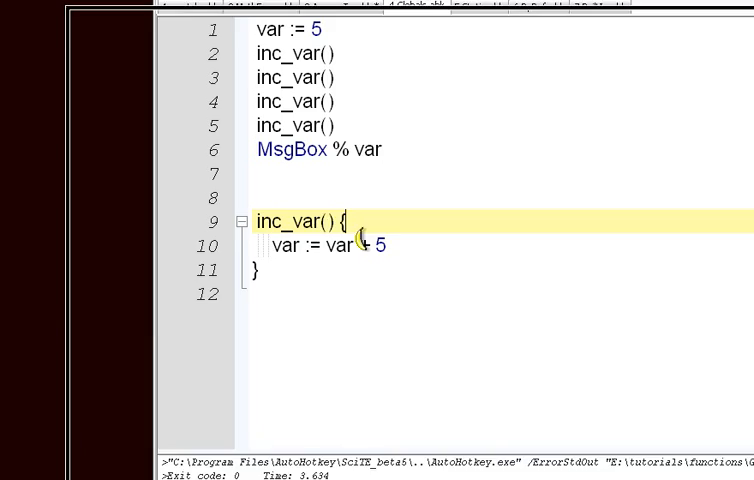
{"action": "left_click", "coordinate": [378, 240]}
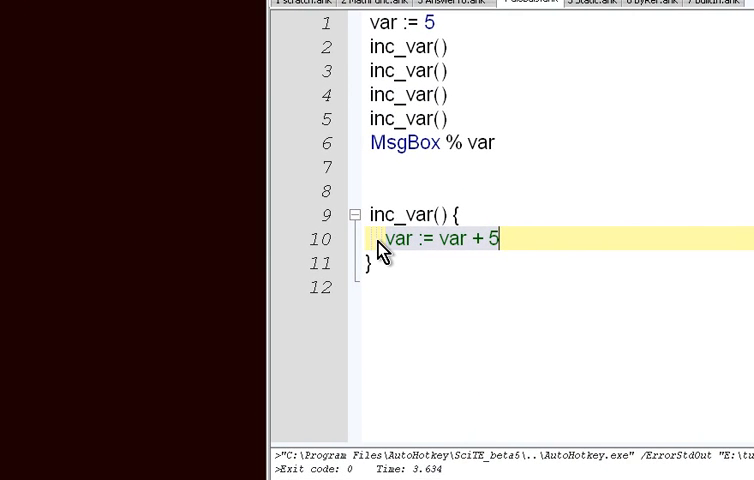
{"action": "left_click", "coordinate": [384, 247]}
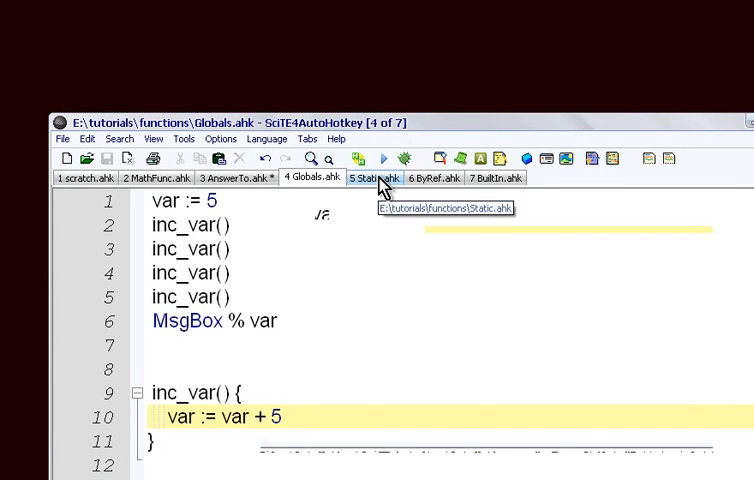
Review the five count() calls and MsgBox % count() line in Static.ahk
{"action": "left_click", "coordinate": [381, 180]}
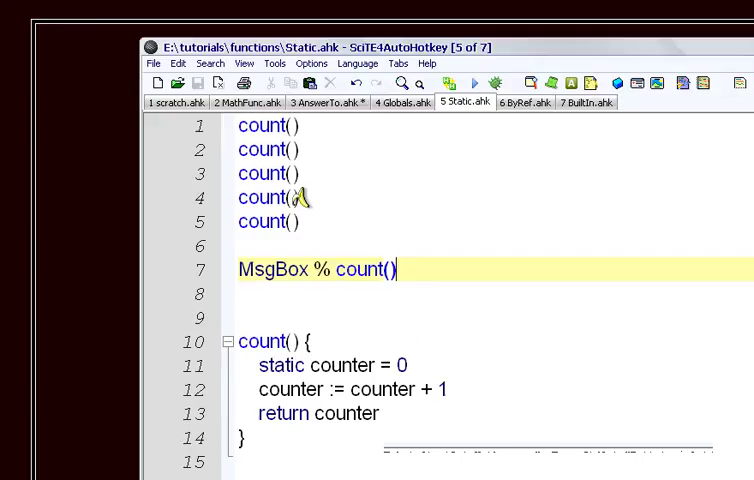
{"action": "left_click_drag", "start_coordinate": [327, 209], "coordinate": [168, 65]}
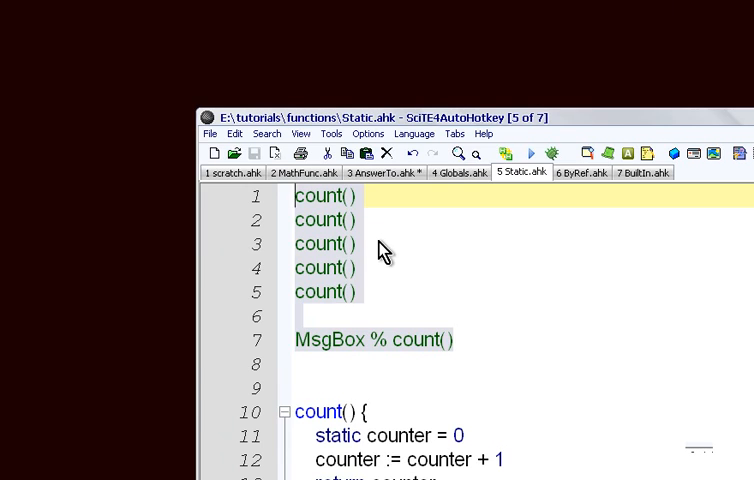
{"action": "left_click", "coordinate": [385, 250]}
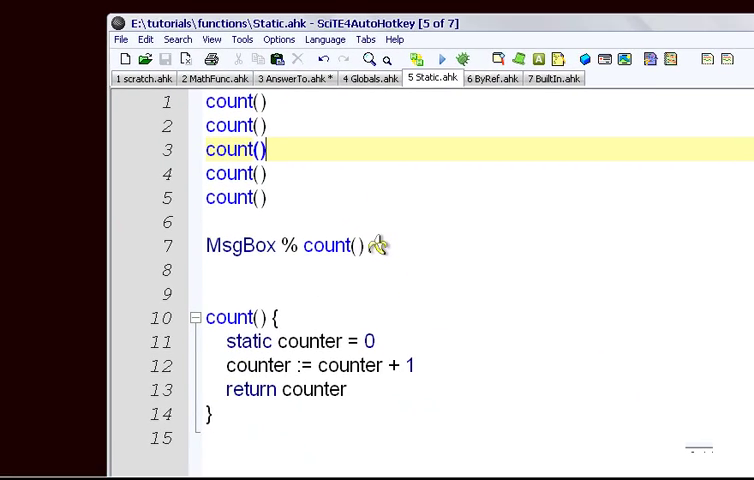
{"action": "left_click", "coordinate": [380, 241]}
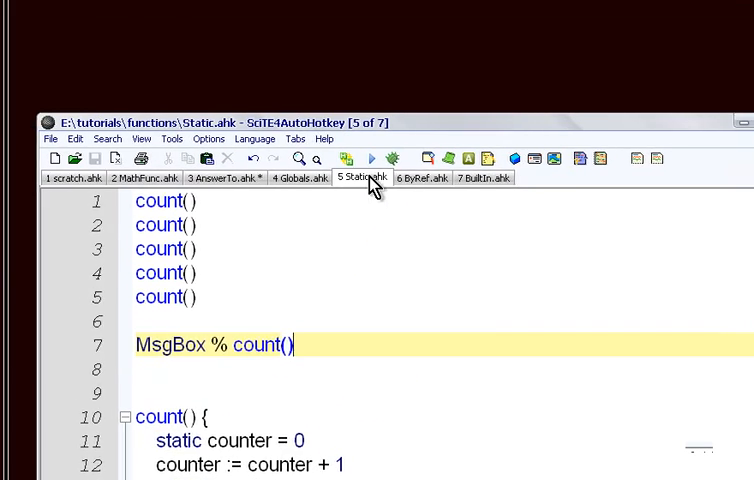
Run Static.ahk showing 6, then fold and unfold the count() function
{"action": "left_click", "coordinate": [383, 165]}
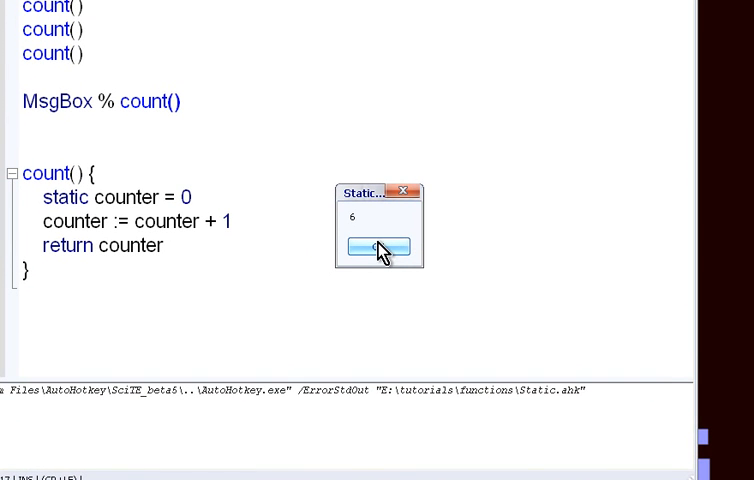
{"action": "left_click", "coordinate": [380, 243]}
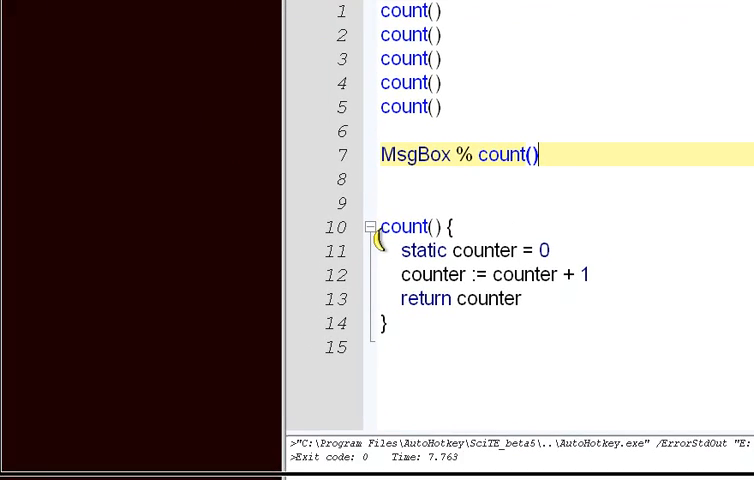
{"action": "left_click", "coordinate": [369, 227]}
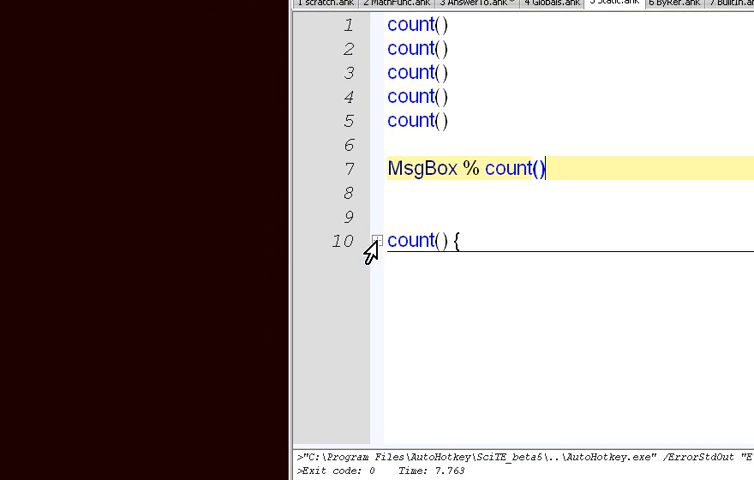
{"action": "left_click", "coordinate": [369, 243]}
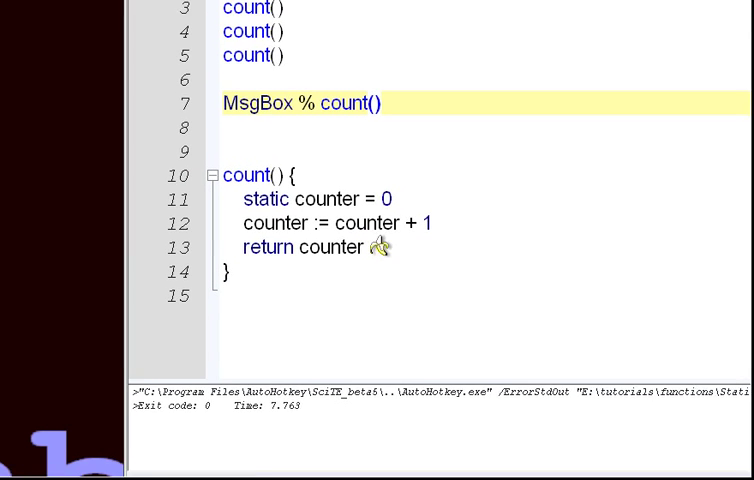
{"action": "left_click", "coordinate": [297, 267]}
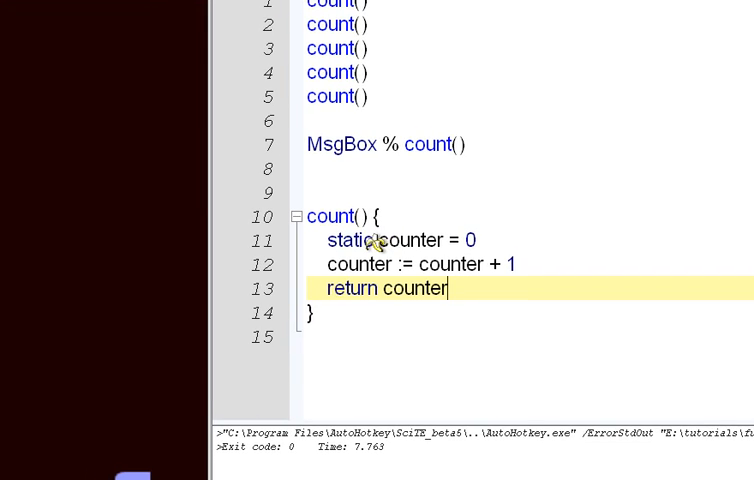
{"action": "left_click", "coordinate": [375, 240]}
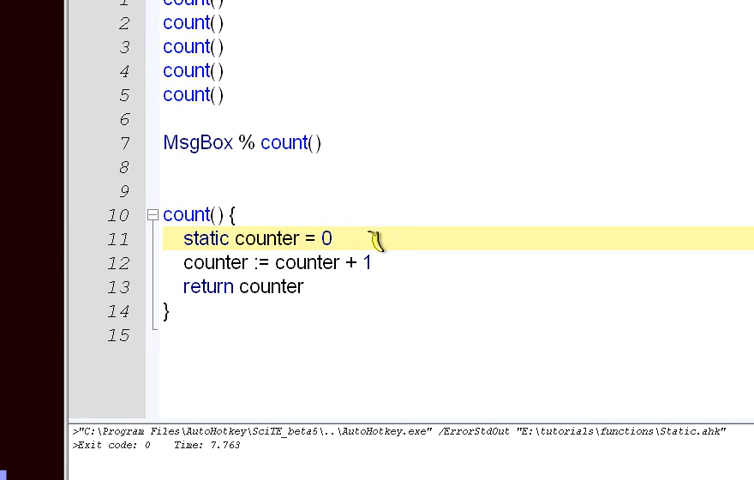
{"action": "key", "text": "Down"}
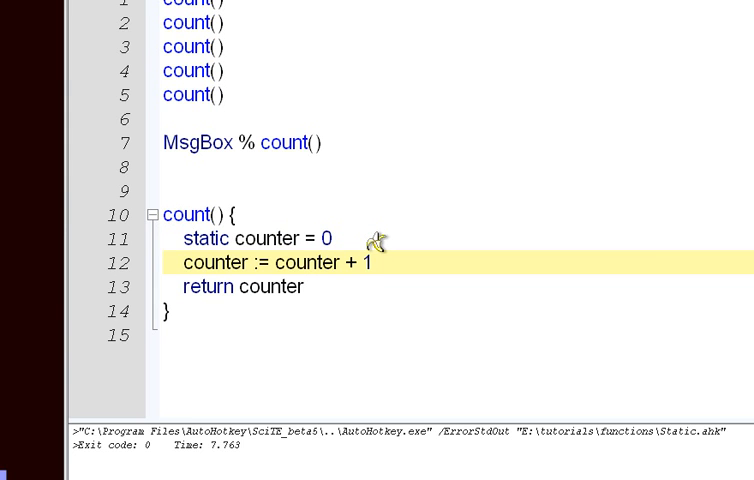
{"action": "key", "text": "shift+Down"}
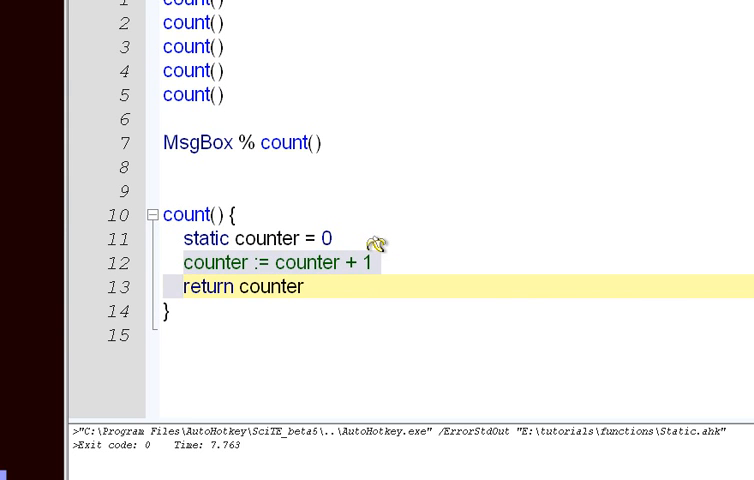
{"action": "key", "text": "Up"}
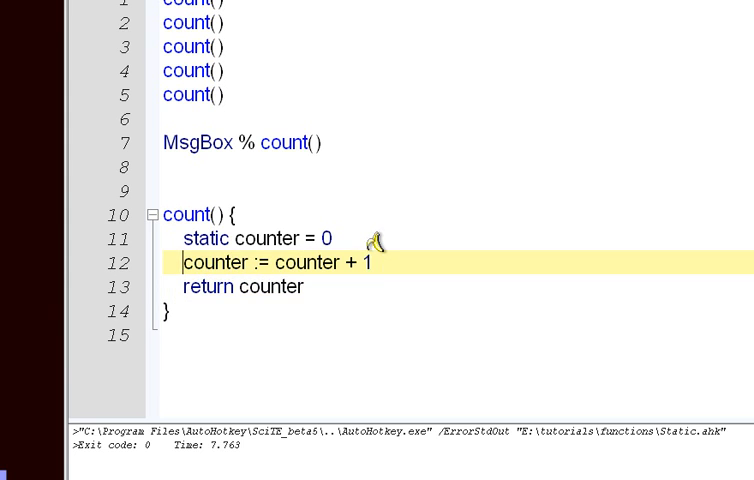
{"action": "key", "text": "Up"}
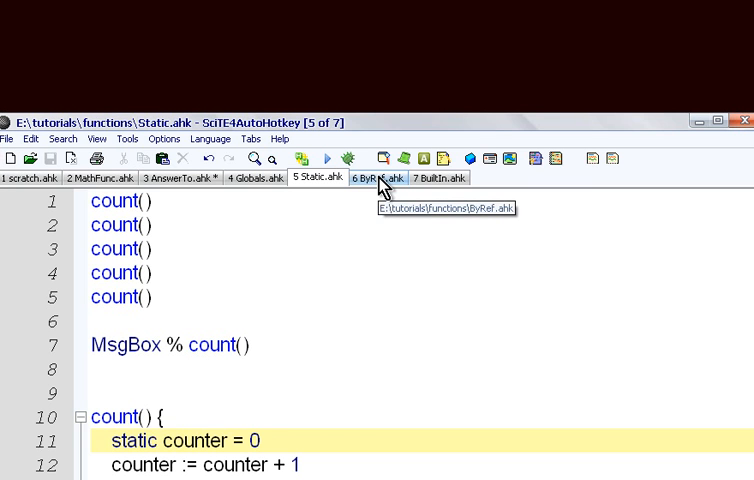
Compare ByRef.ahk with Globals.ahk before editing inc_var
{"action": "left_click", "coordinate": [262, 180]}
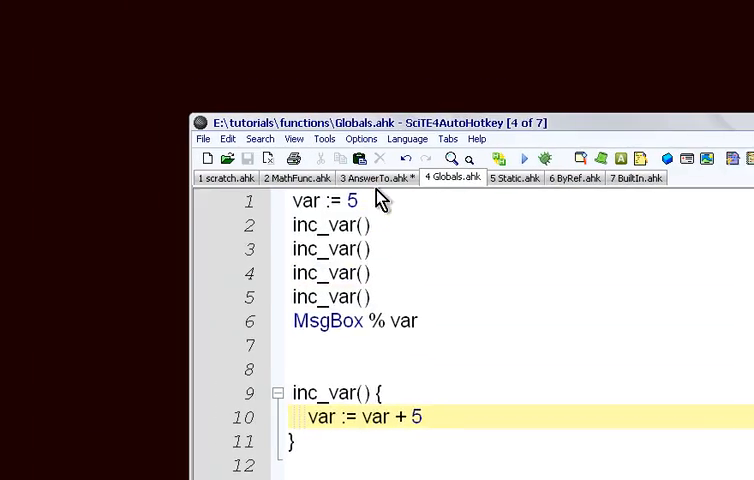
{"action": "left_click", "coordinate": [380, 182]}
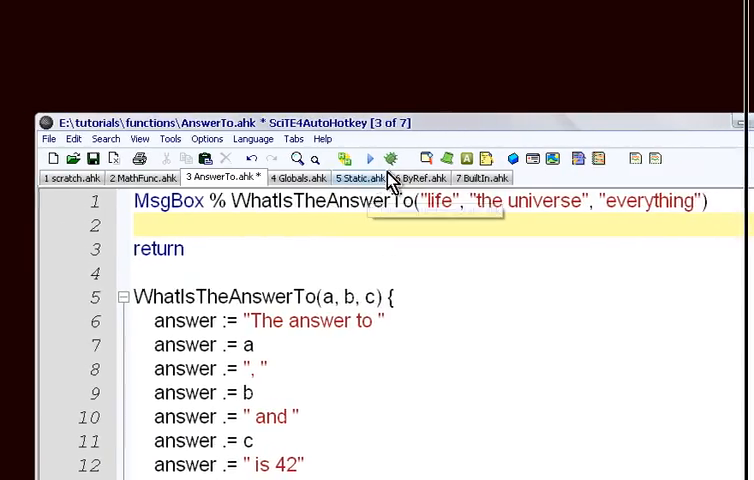
{"action": "left_click", "coordinate": [383, 180]}
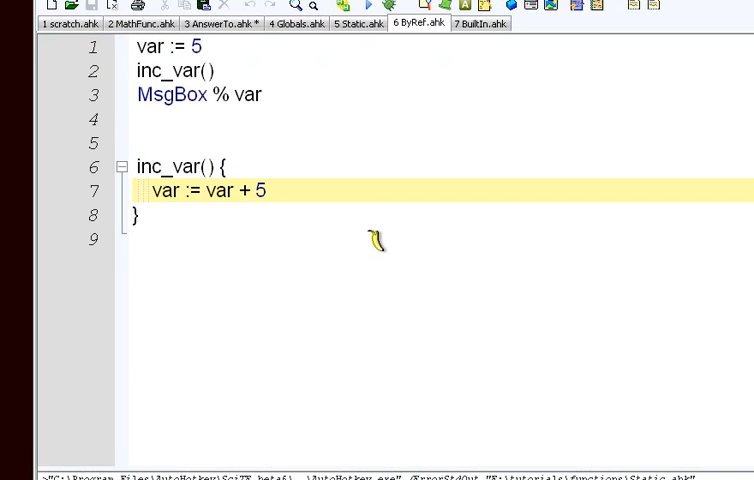
{"action": "left_click", "coordinate": [374, 243]}
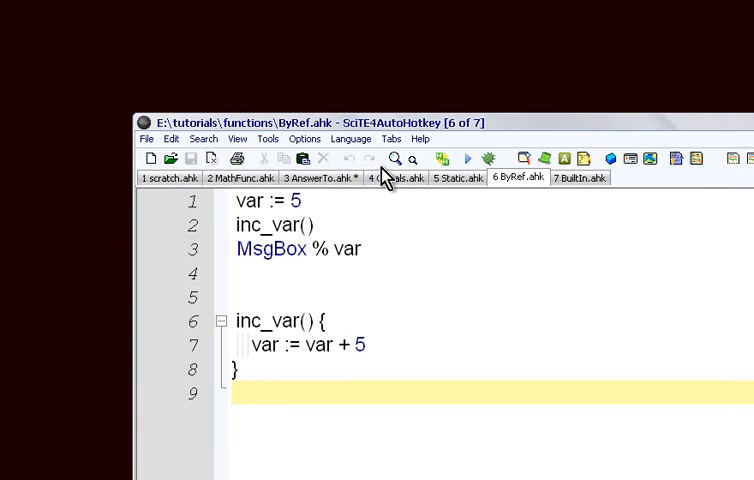
{"action": "left_click", "coordinate": [384, 175]}
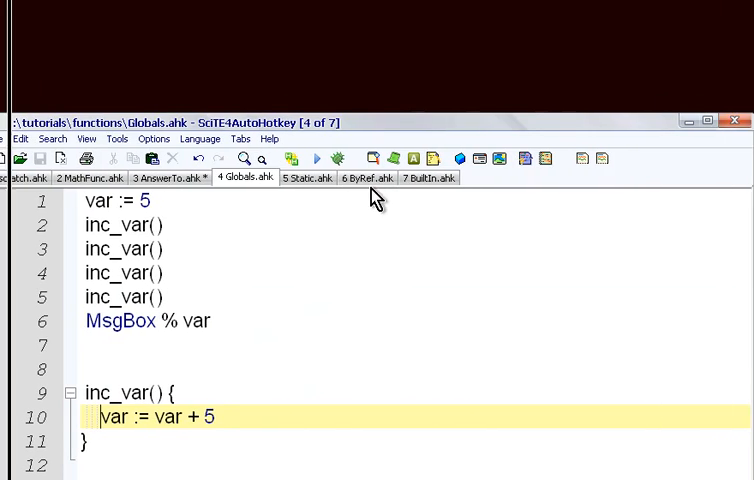
{"action": "left_click", "coordinate": [375, 177]}
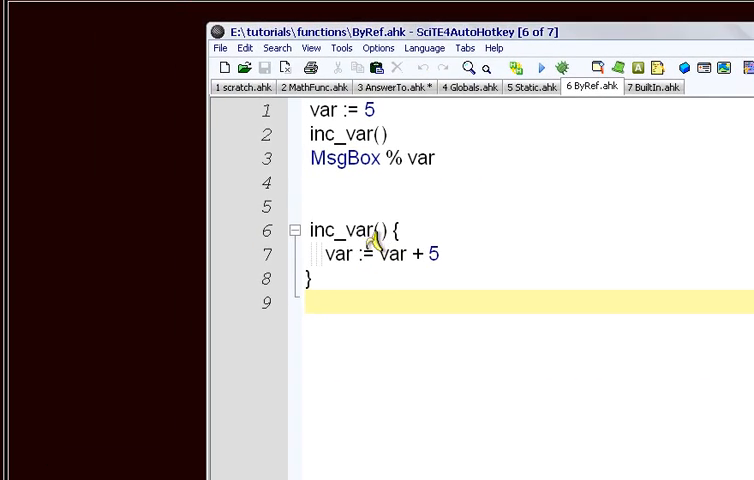
Give inc_var a ByRef varref parameter and replace its body with varref := varref + 2.3
{"action": "left_click", "coordinate": [378, 240]}
{"action": "key", "text": "Left"}
{"action": "key", "text": "Left"}
{"action": "key", "text": "Left"}
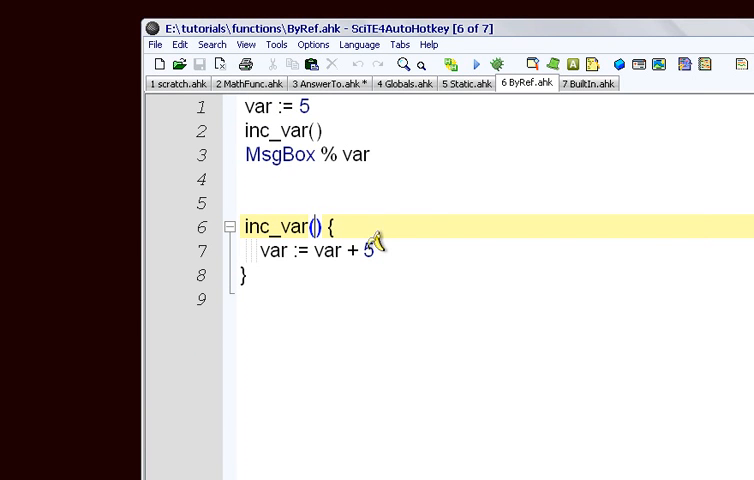
{"action": "type", "text": "ByRef"}
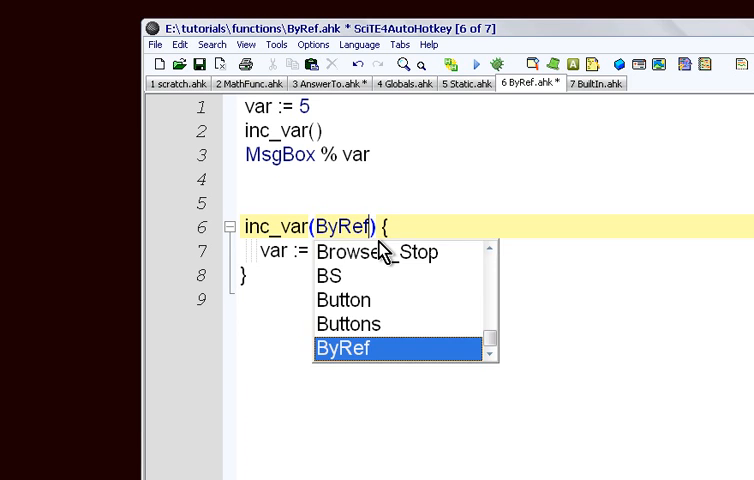
{"action": "key", "text": "Escape"}
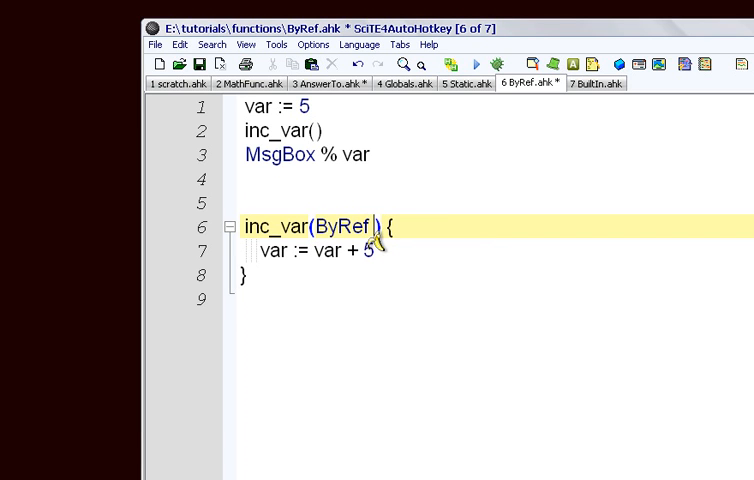
{"action": "type", "text": "v"}
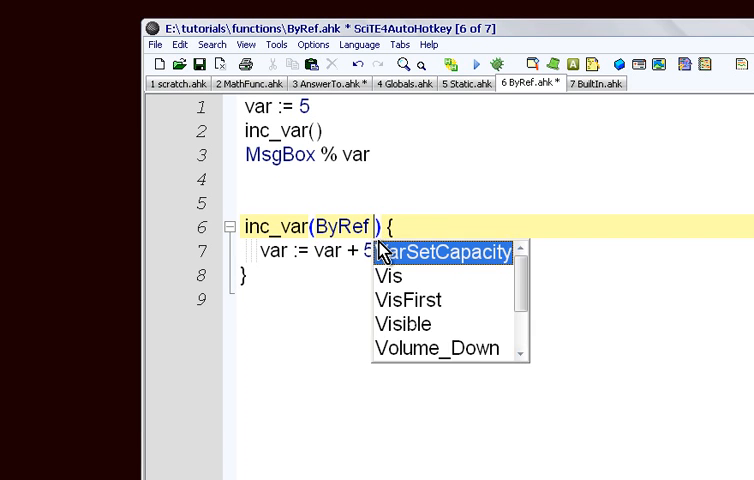
{"action": "type", "text": "arref"}
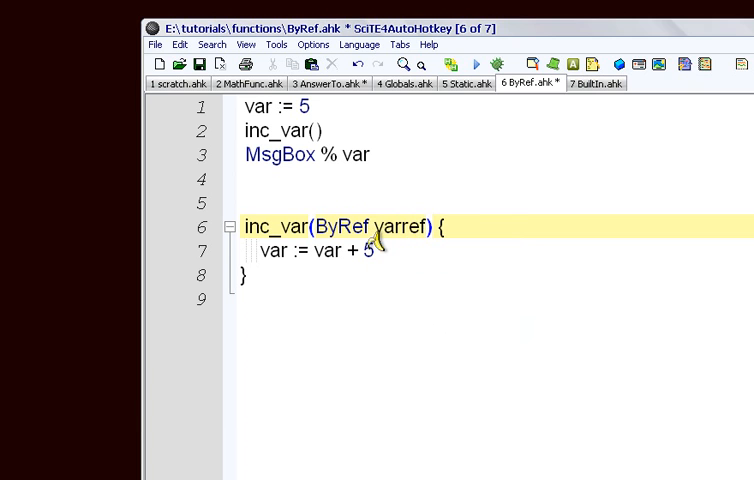
{"action": "left_click", "coordinate": [376, 248]}
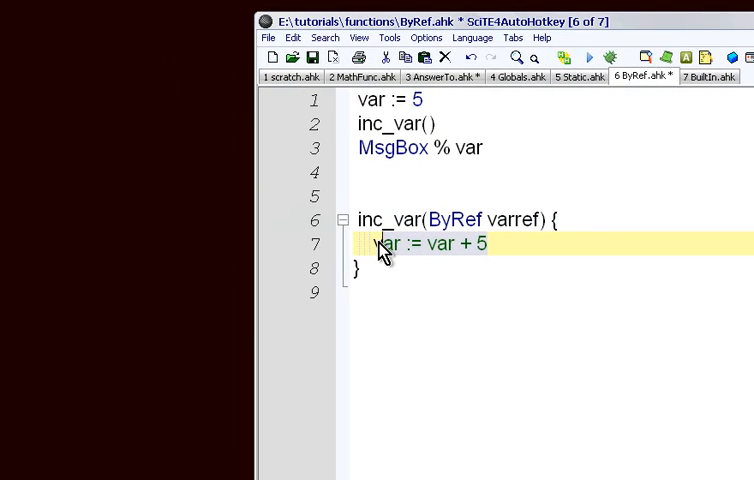
{"action": "key", "text": "shift+Home"}
{"action": "key", "text": "BackSpace"}
{"action": "type", "text": "var"}
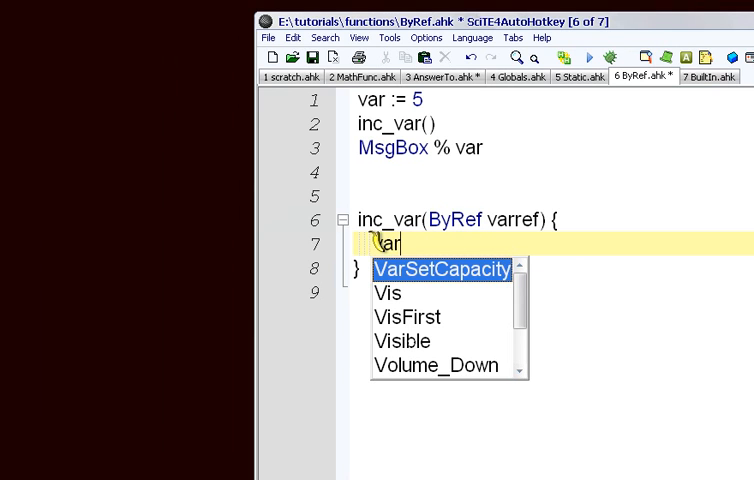
{"action": "type", "text": "ref "}
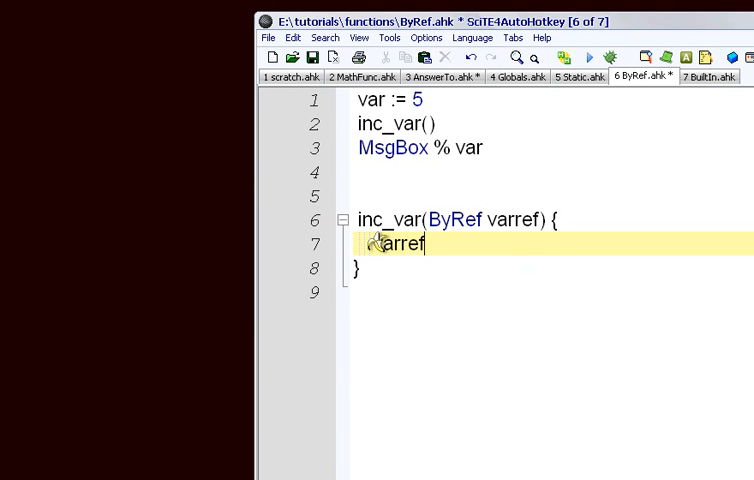
{"action": "type", "text": ":= va"}
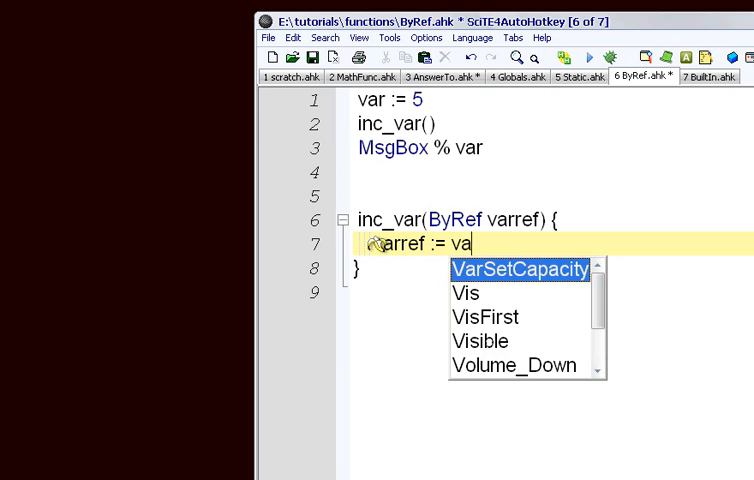
{"action": "type", "text": "rref +"}
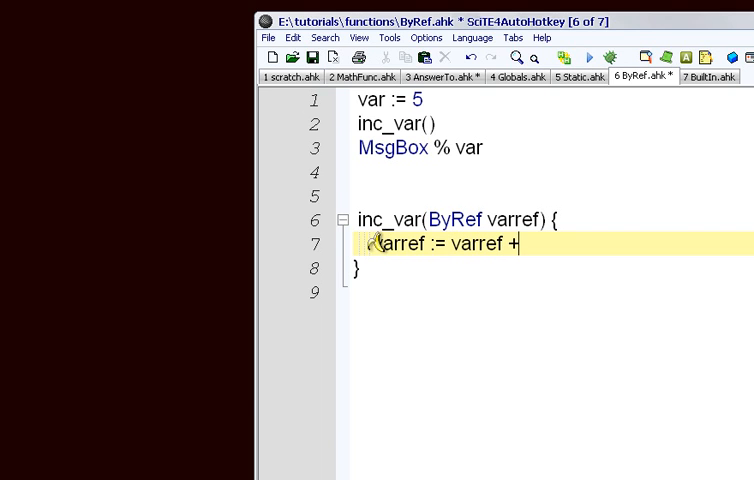
{"action": "type", "text": " 2"}
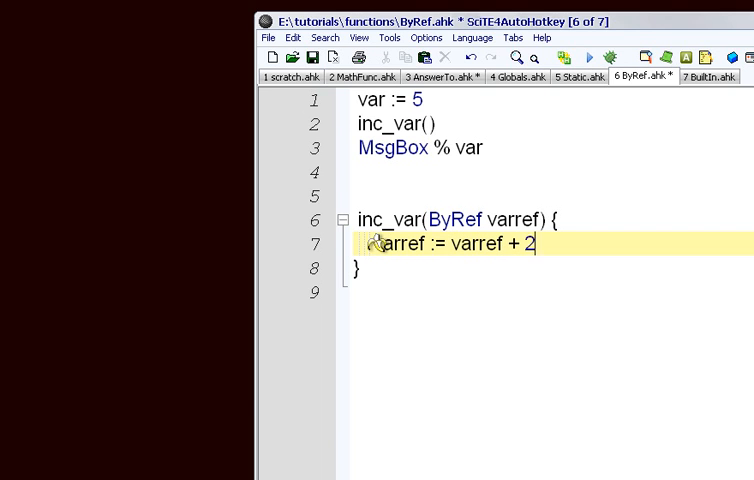
{"action": "type", "text": ".3"}
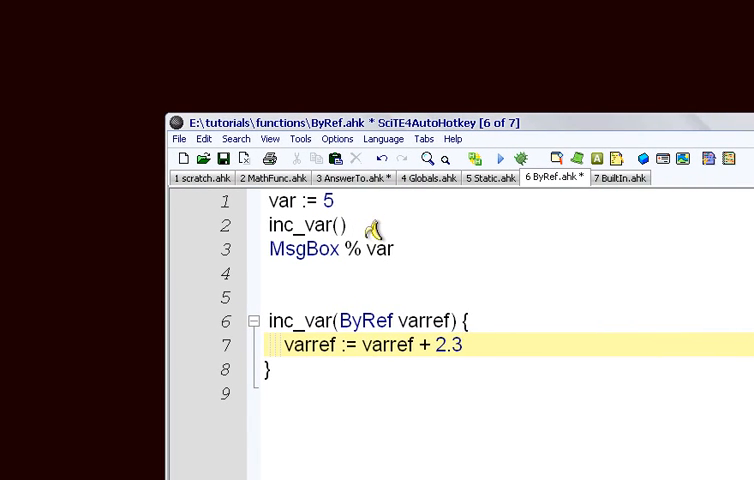
Add a v2 line and duplicate inc_var(var), changing one call's argument to v2
{"action": "left_click", "coordinate": [385, 230]}
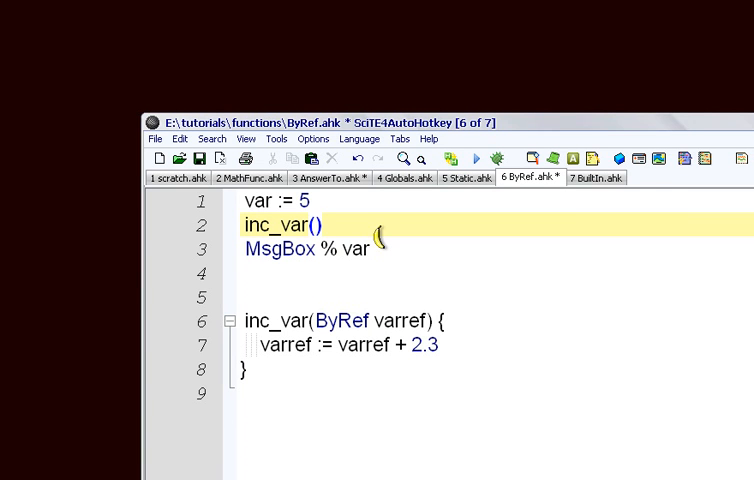
{"action": "type", "text": "var"}
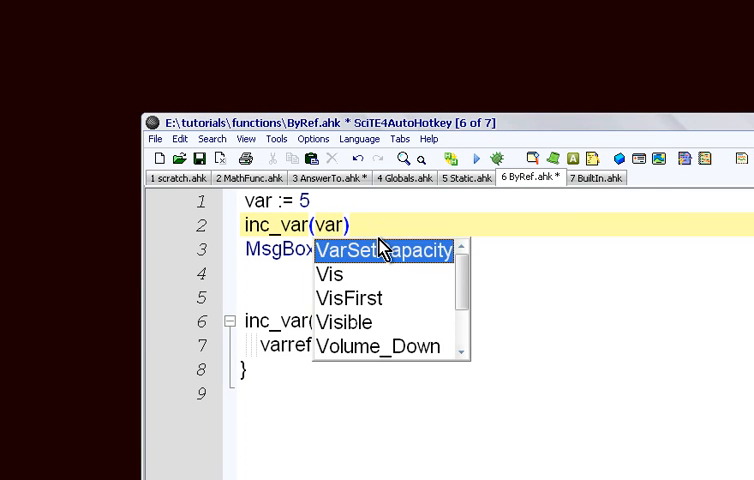
{"action": "key", "text": "Escape"}
{"action": "key", "text": "Up"}
{"action": "key", "text": "Return"}
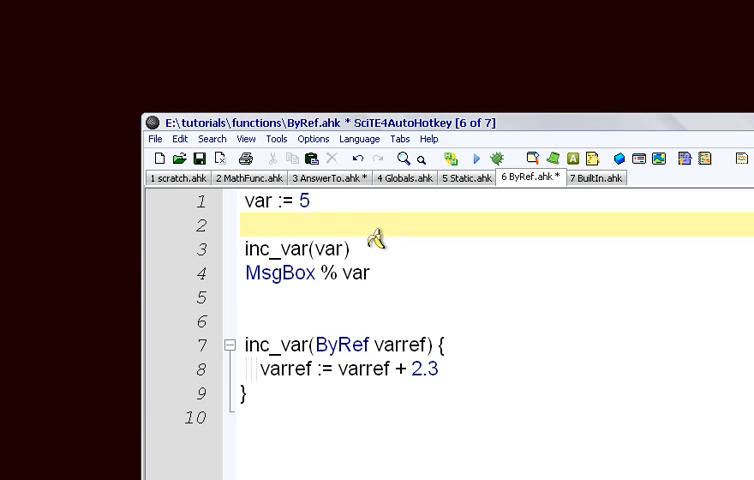
{"action": "type", "text": "v2"}
{"action": "key", "text": "Down"}
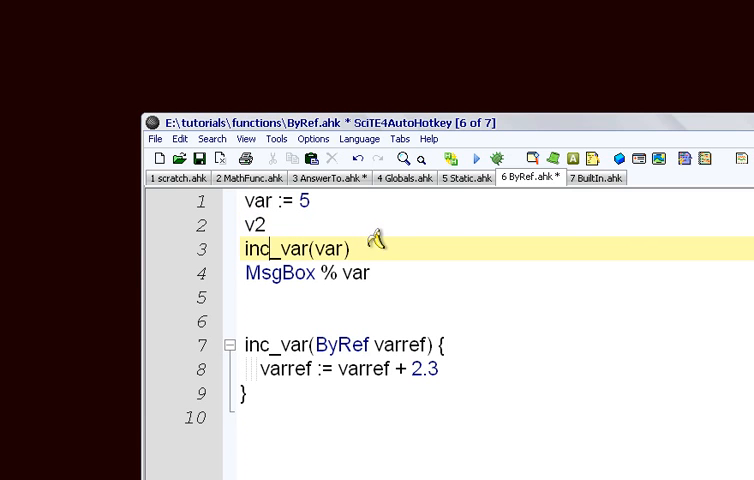
{"action": "key", "text": "End"}
{"action": "key", "text": "Return"}
{"action": "key", "text": "Up"}
{"action": "key", "text": "Down"}
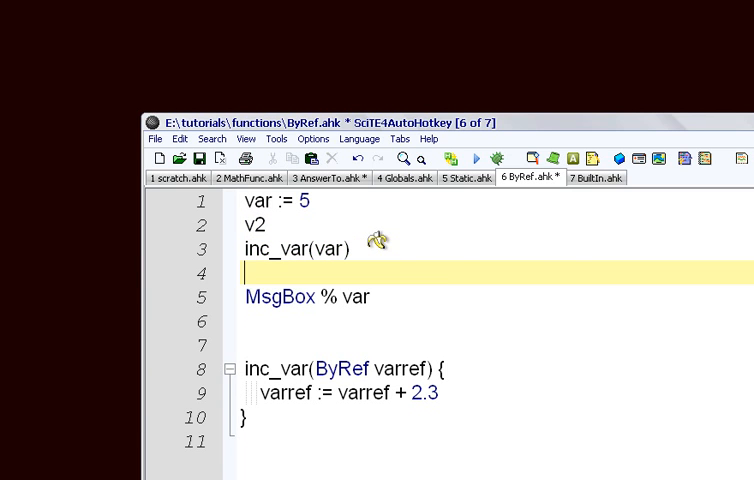
{"action": "type", "text": "inc_var(var)"}
{"action": "type", "text": "inc_var(var)"}
{"action": "key", "text": "Up"}
{"action": "key", "text": "Up"}
{"action": "key", "text": "End"}
{"action": "key", "text": "Left"}
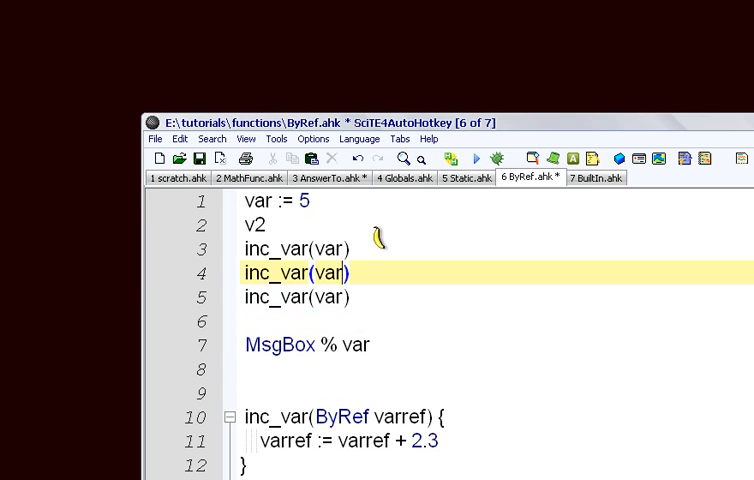
{"action": "key", "text": "BackSpace"}
{"action": "key", "text": "BackSpace"}
{"action": "type", "text": "2"}
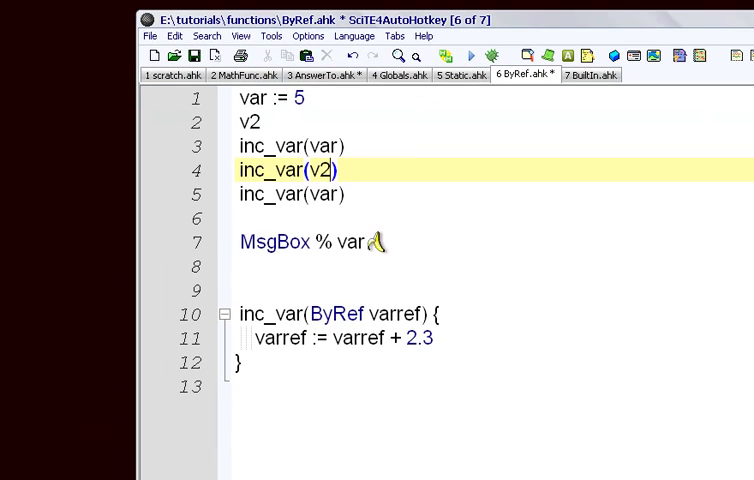
Duplicate the MsgBox line to show v2 and set v2 := 6
{"action": "left_click", "coordinate": [367, 242]}
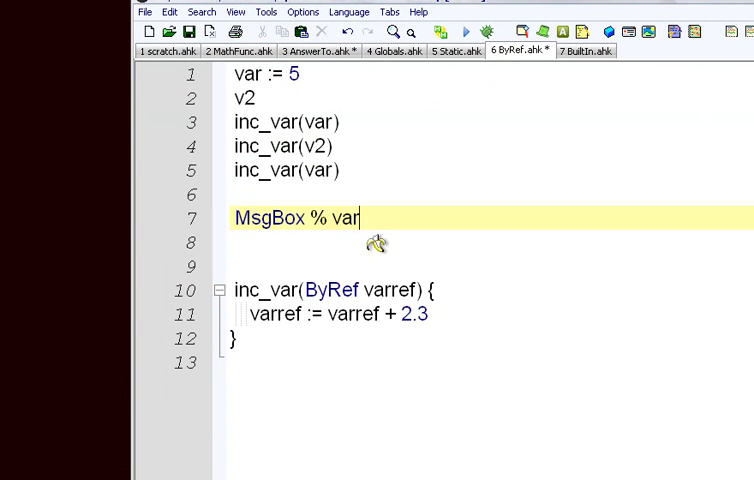
{"action": "key", "text": "Return"}
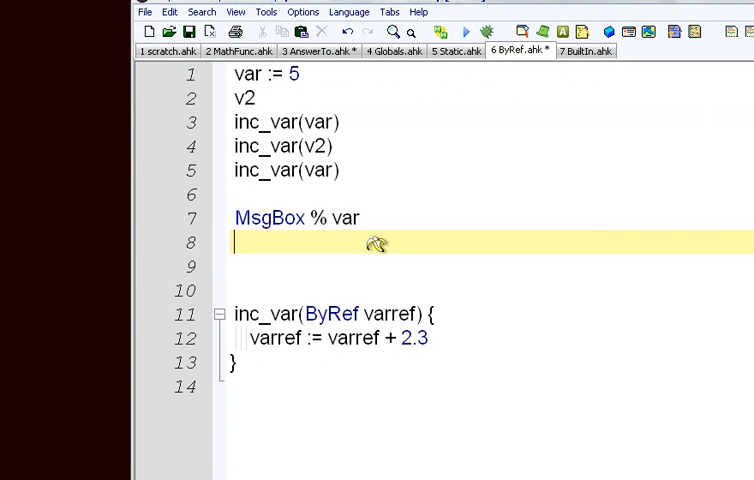
{"action": "key", "text": "Up"}
{"action": "key", "text": "shift+Home"}
{"action": "key", "text": "ctrl+c"}
{"action": "key", "text": "Down"}
{"action": "key", "text": "ctrl+v"}
{"action": "key", "text": "Return"}
{"action": "key", "text": "BackSpace"}
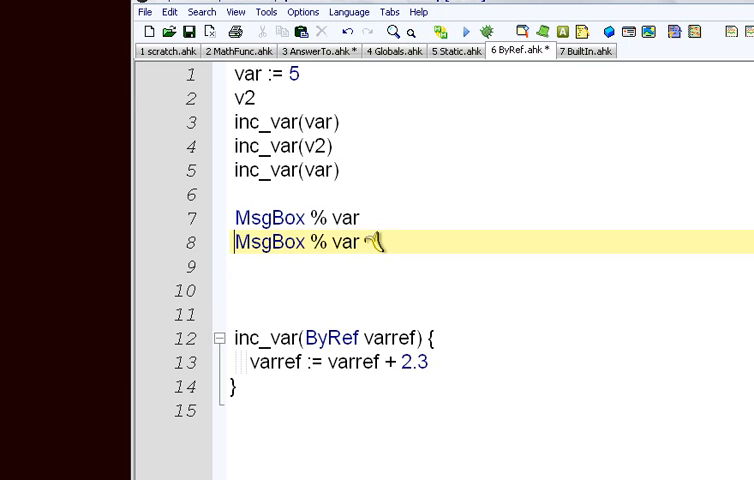
{"action": "key", "text": "BackSpace"}
{"action": "key", "text": "BackSpace"}
{"action": "type", "text": "2"}
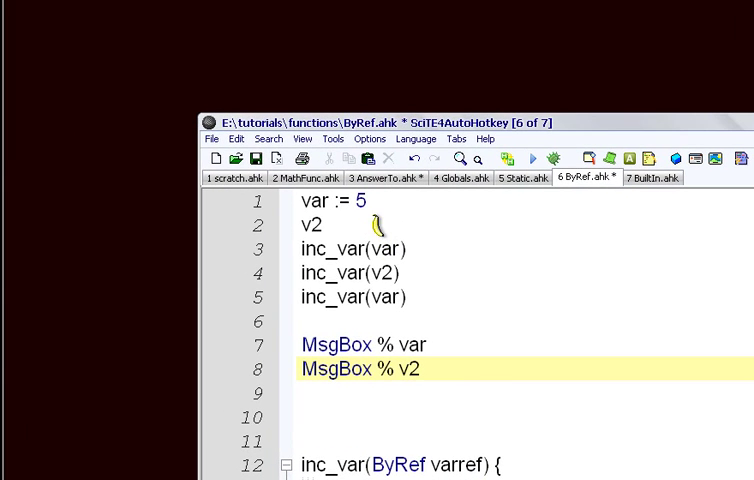
{"action": "left_click", "coordinate": [377, 226]}
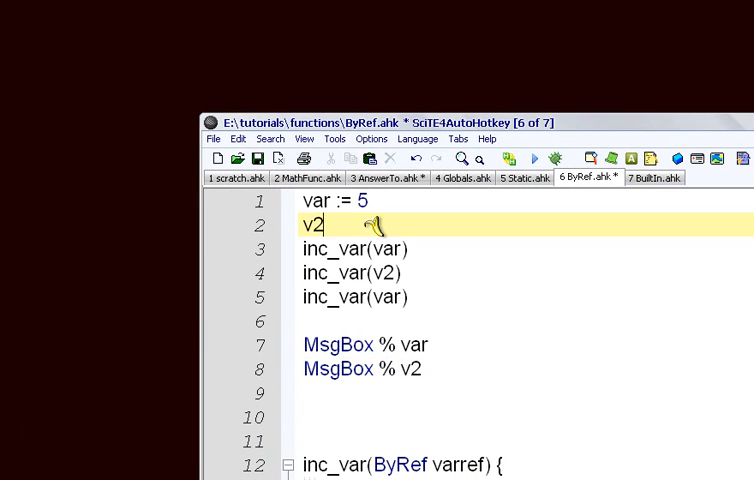
{"action": "type", "text": ":= "}
{"action": "type", "text": "6"}
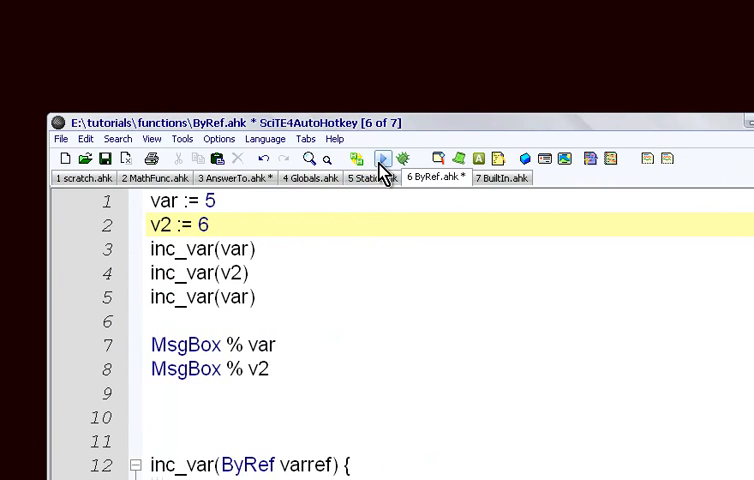
Run ByRef.ahk and dismiss the 9.600000 and 8.300000 messages
{"action": "left_click", "coordinate": [380, 162]}
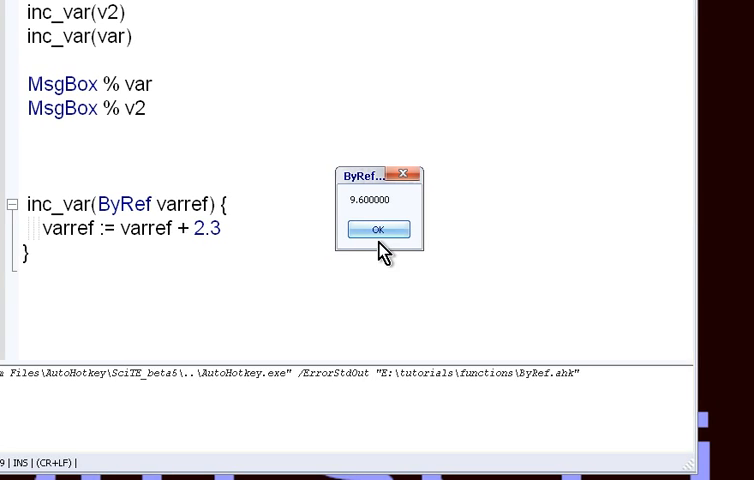
{"action": "left_click", "coordinate": [379, 234]}
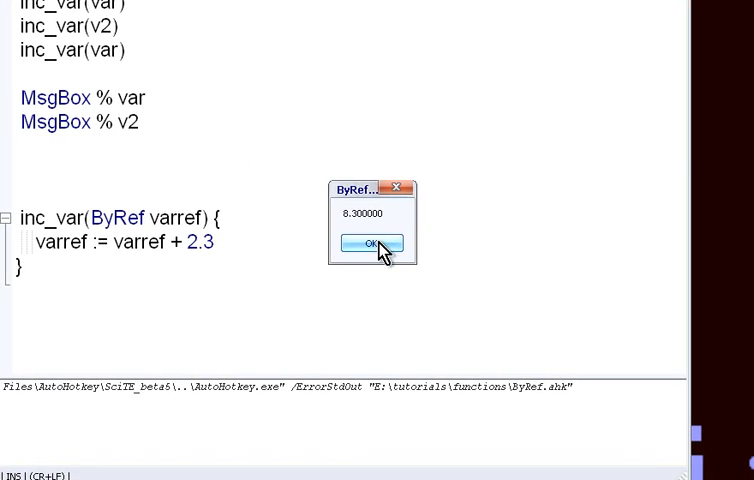
{"action": "left_click", "coordinate": [379, 242]}
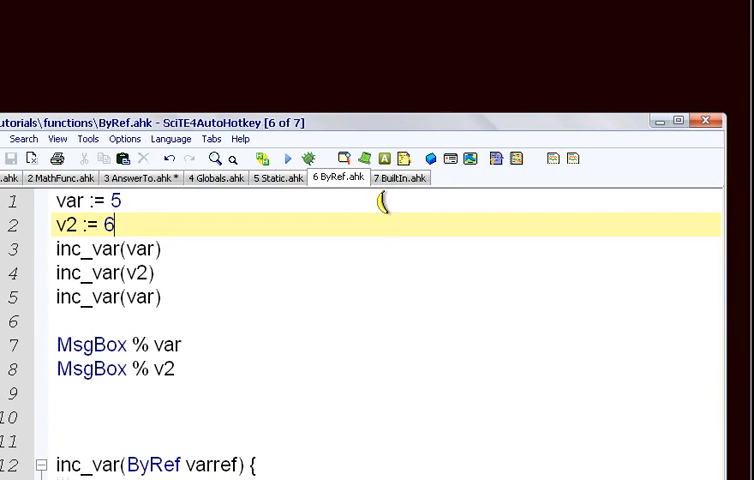
Review BuiltIn.ahk's TrimTo function, its SubStr call and the TrimTo(SomeText, 6) call with ellipsis
{"action": "left_click", "coordinate": [380, 180]}
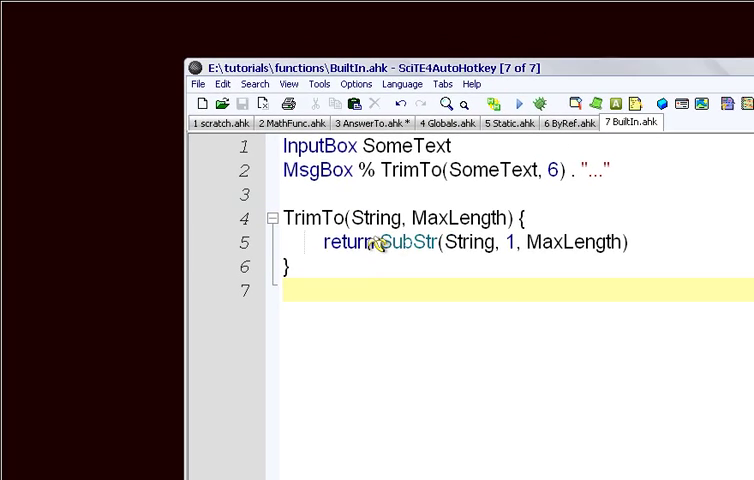
{"action": "left_click", "coordinate": [348, 236]}
{"action": "double_click", "coordinate": [386, 240]}
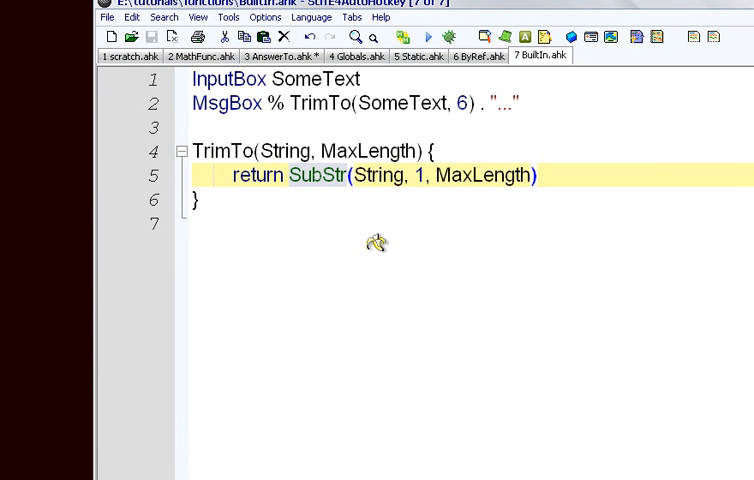
{"action": "left_click", "coordinate": [378, 240]}
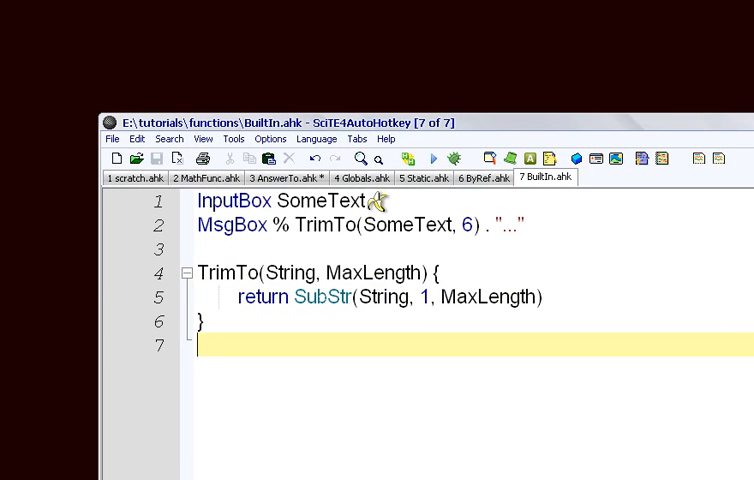
{"action": "left_click", "coordinate": [378, 204]}
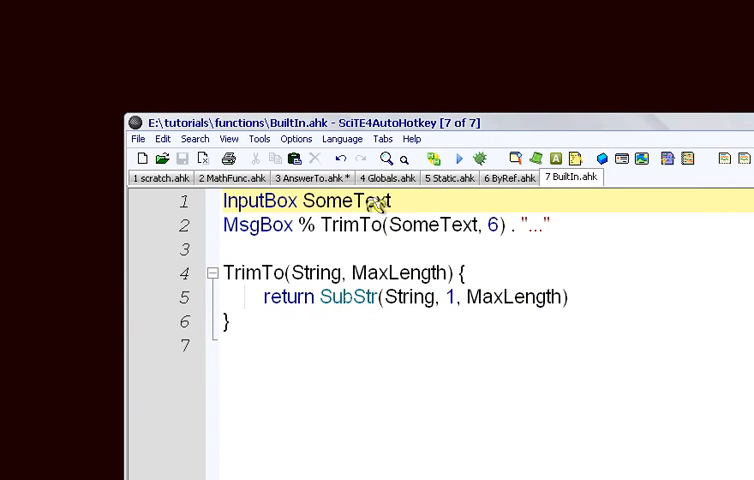
{"action": "type", "text": "("}
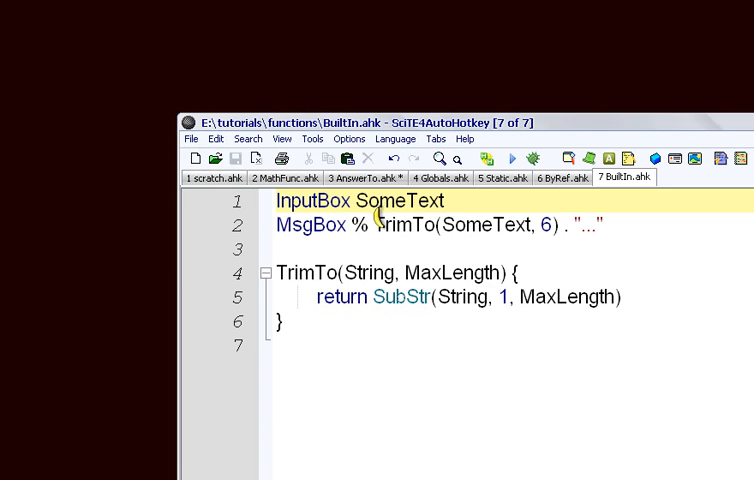
{"action": "left_click", "coordinate": [376, 220]}
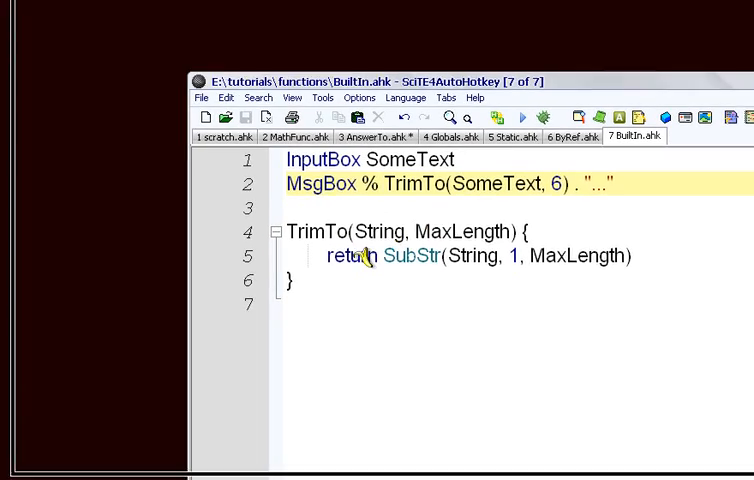
{"action": "left_click", "coordinate": [358, 240]}
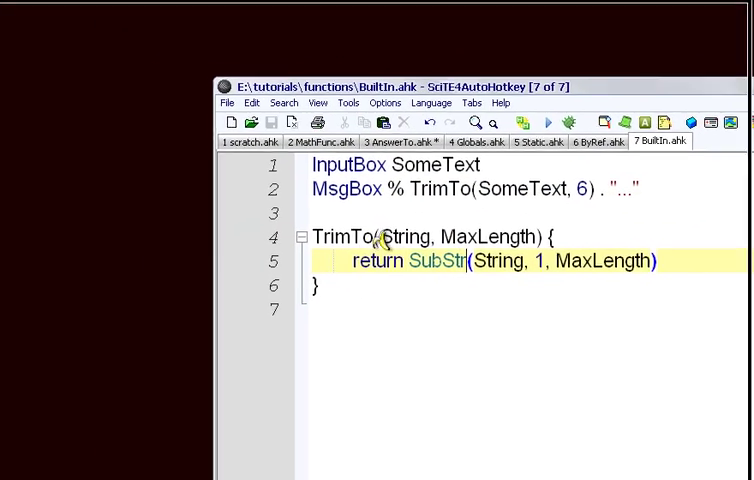
{"action": "left_click", "coordinate": [240, 221]}
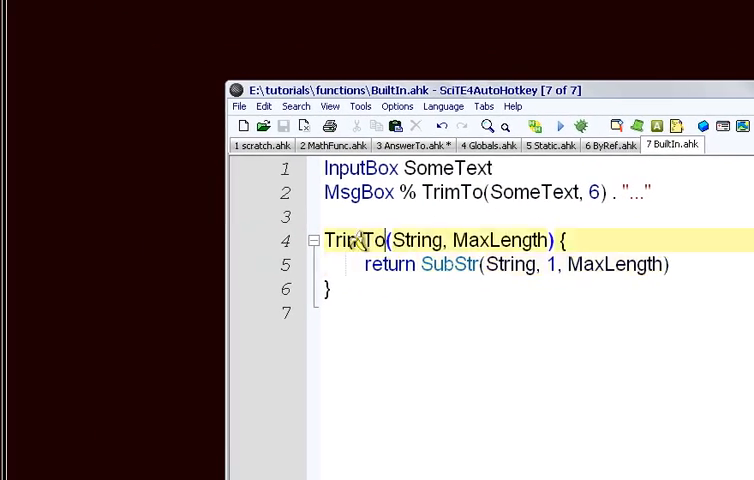
{"action": "left_click", "coordinate": [376, 240]}
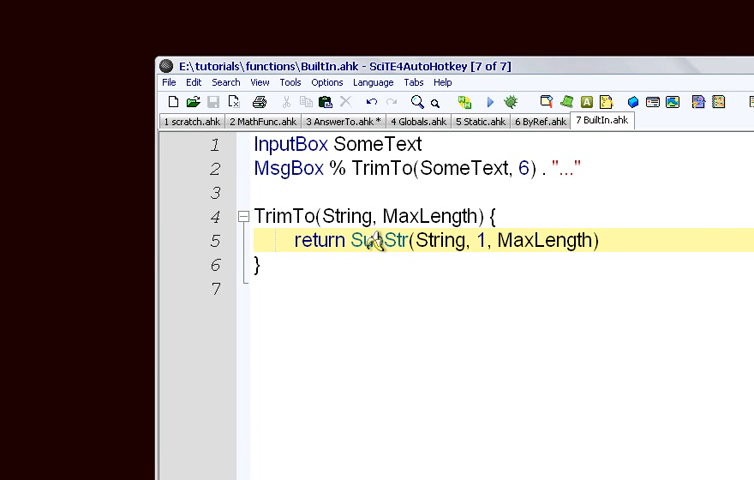
{"action": "left_click", "coordinate": [372, 238]}
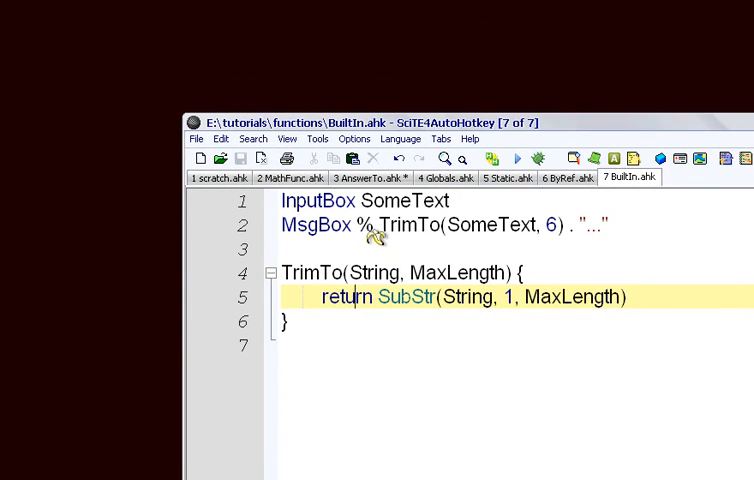
{"action": "left_click_drag", "start_coordinate": [379, 227], "coordinate": [378, 228]}
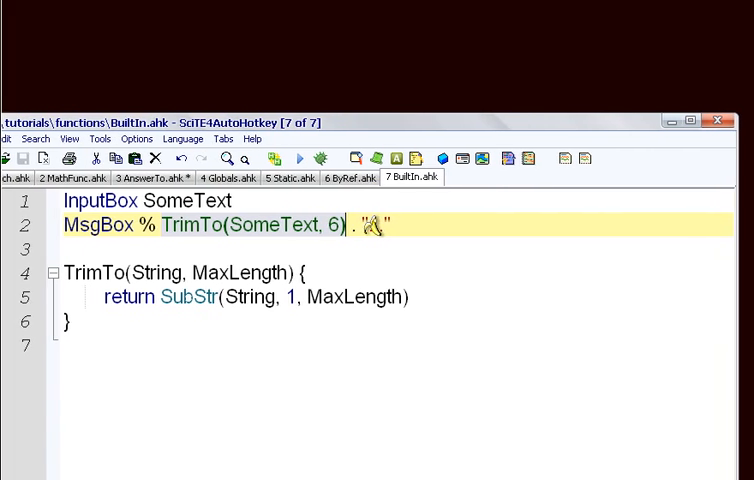
{"action": "double_click", "coordinate": [378, 225]}
Run BuiltIn.ahk with the phrase 'this is cool', getting 'this i...' back
{"action": "left_click", "coordinate": [351, 159]}
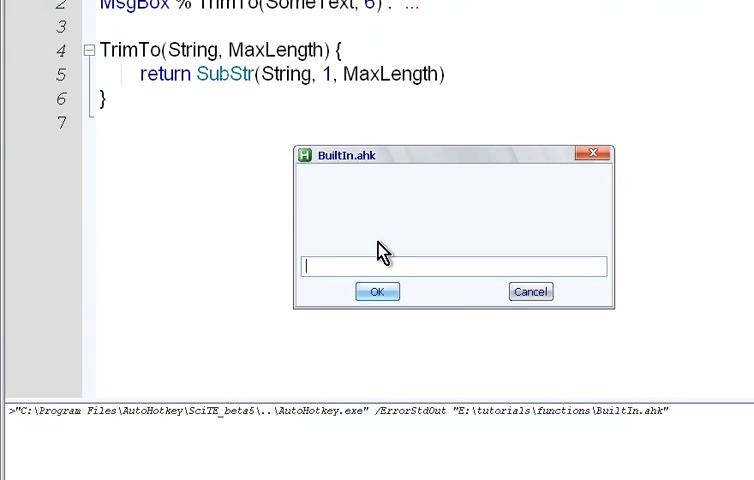
{"action": "type", "text": "this is cool"}
{"action": "key", "text": "Return"}
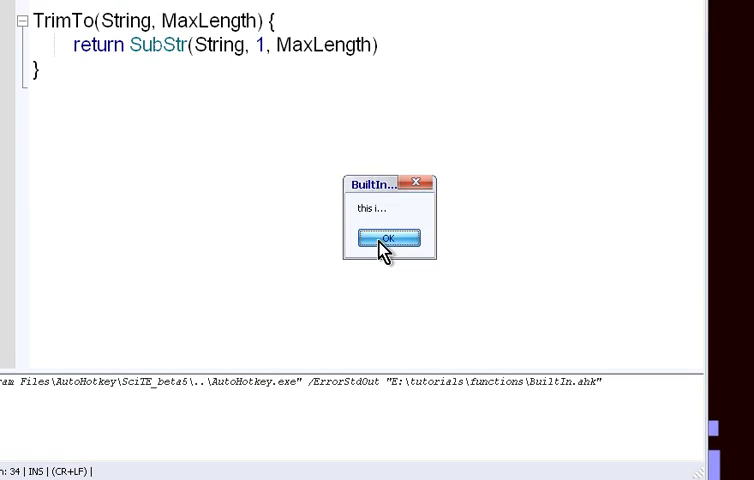
{"action": "left_click", "coordinate": [380, 242]}
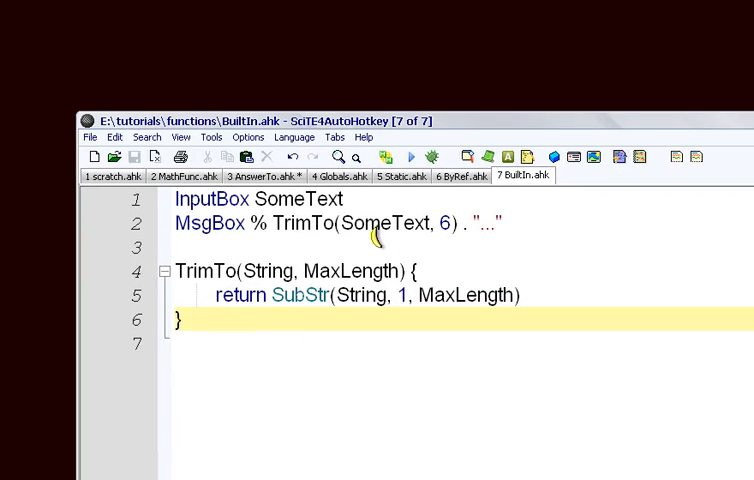
In scratch.ahk add blank lines above the MsgBox % WhatIsTheAnswerTo("life", "the universe", "everything") call
{"action": "left_click", "coordinate": [380, 190]}
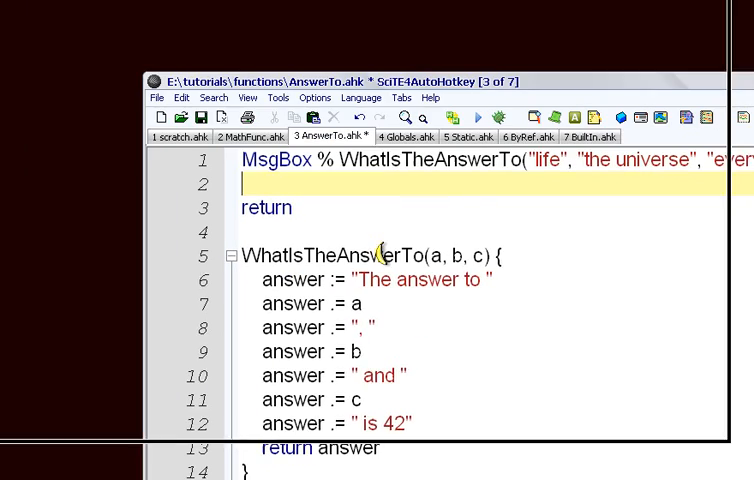
{"action": "left_click", "coordinate": [380, 240]}
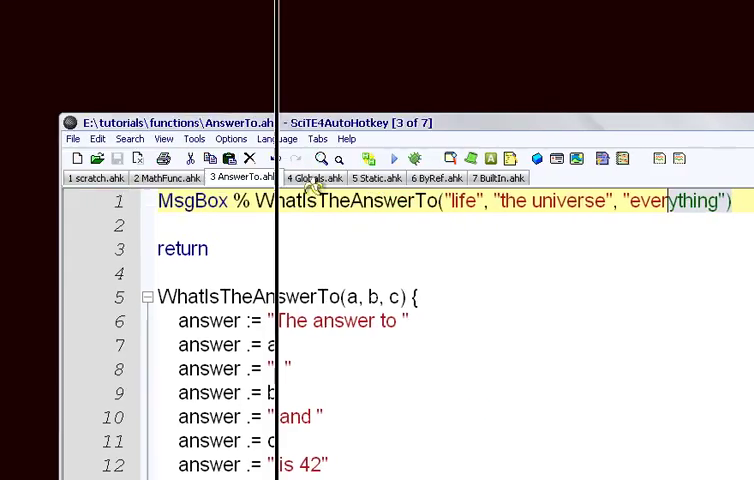
{"action": "key", "text": "Home"}
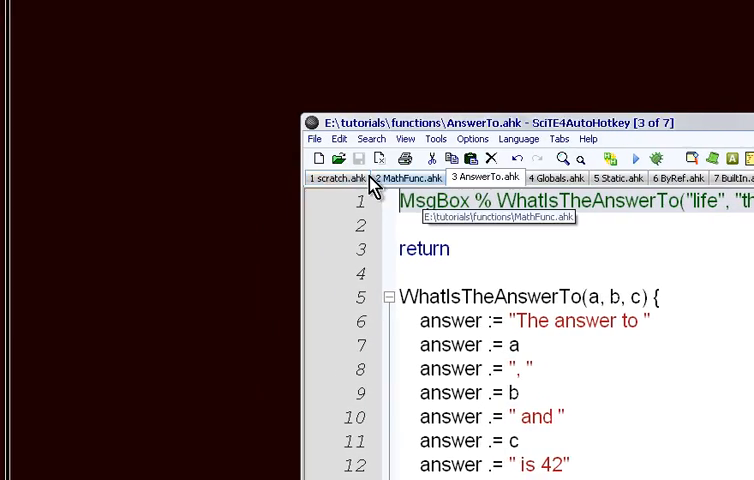
{"action": "left_click", "coordinate": [325, 178]}
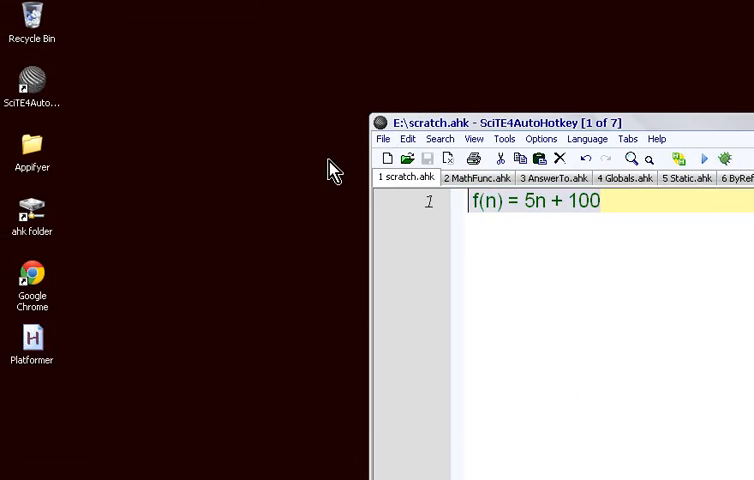
{"action": "key", "text": "Return"}
{"action": "key", "text": "Return"}
{"action": "type", "text": "MsgBox % WhatIsTheAnswerTo("}
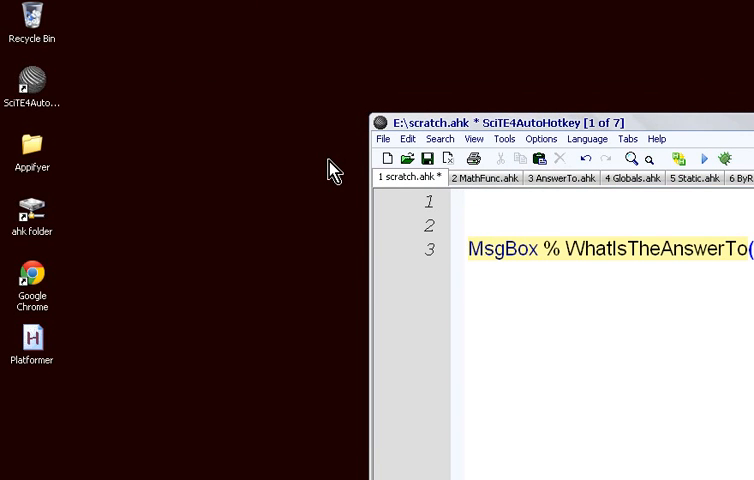
{"action": "key", "text": "Up"}
{"action": "key", "text": "Up"}
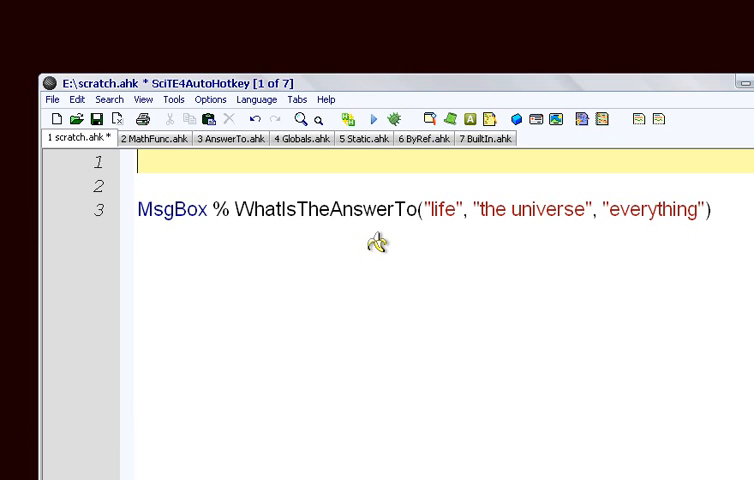
{"action": "type", "text": "#inc"}
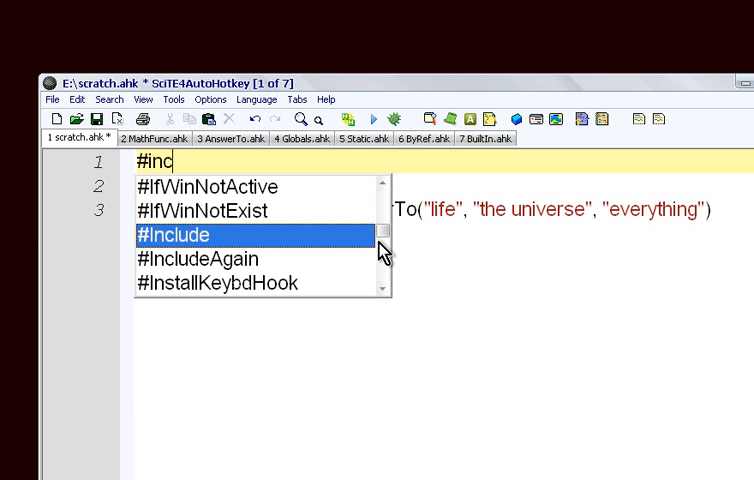
Complete #Include AnswerTo.ahk on line 1 and delete AnswerTo.ahk's MsgBox/return lines
{"action": "key", "text": "Return"}
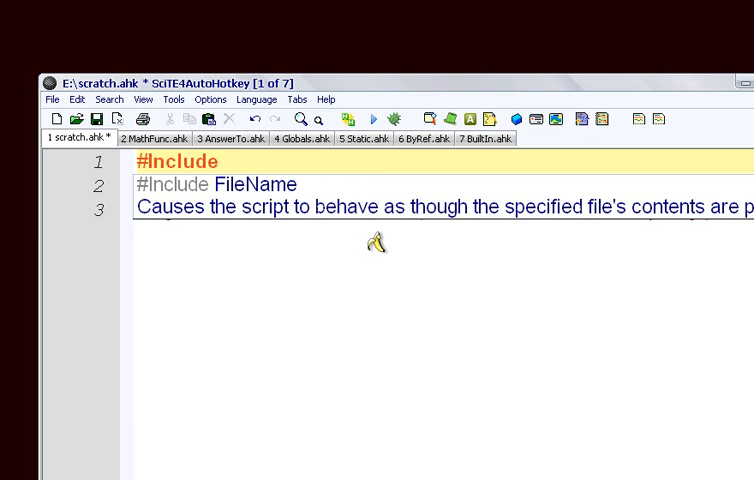
{"action": "type", "text": "Answ"}
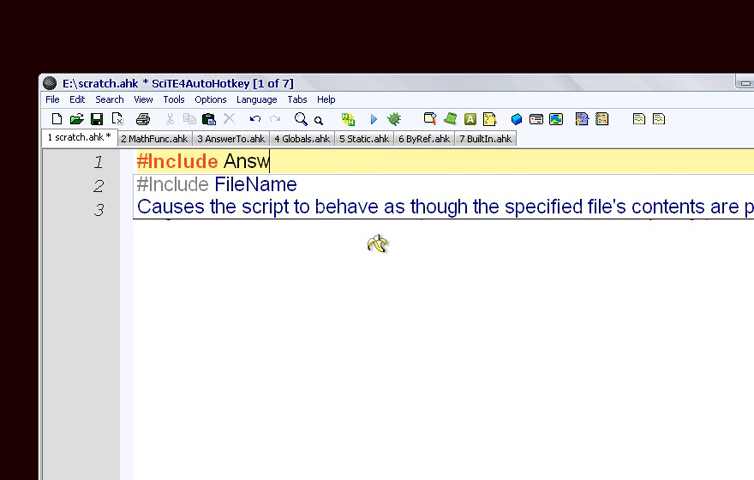
{"action": "type", "text": "erTo.ah"}
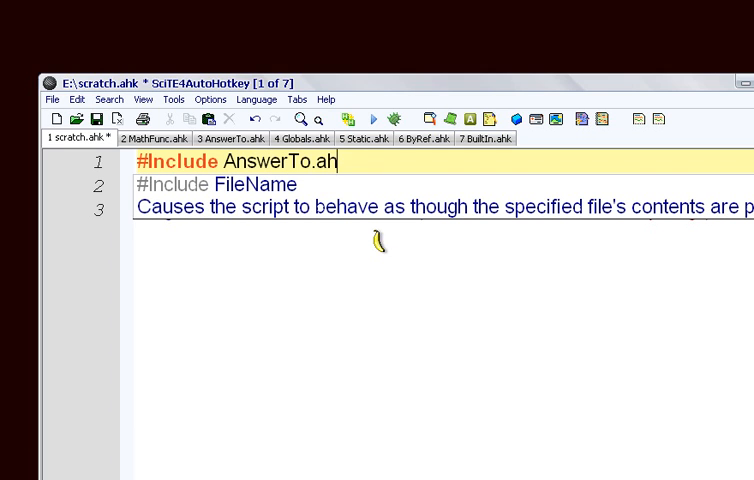
{"action": "type", "text": "k"}
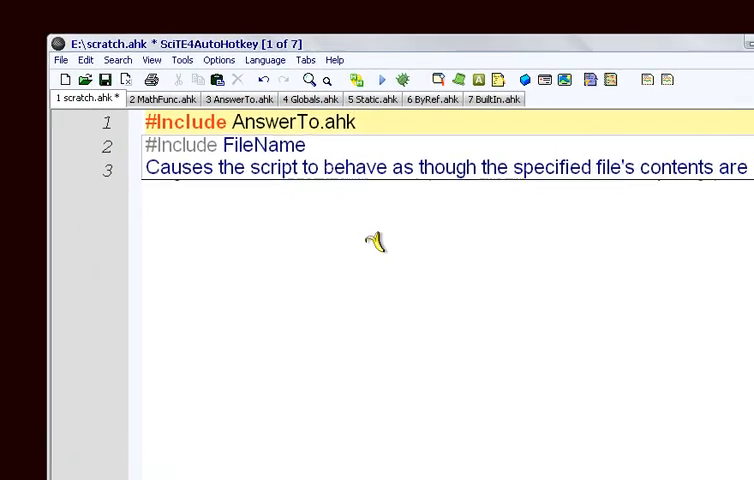
{"action": "key", "text": "Escape"}
{"action": "left_click", "coordinate": [380, 189]}
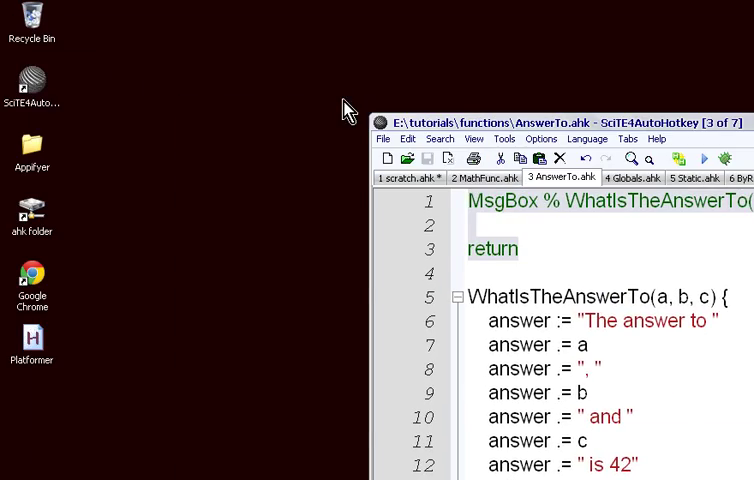
{"action": "key", "text": "ctrl+shift+l"}
{"action": "key", "text": "ctrl+shift+l"}
{"action": "key", "text": "ctrl+shift+l"}
{"action": "key", "text": "ctrl+shift+l"}
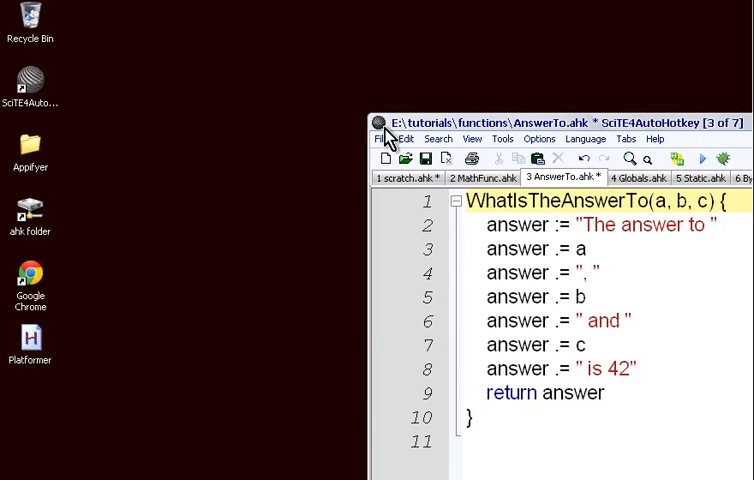
Remove the empty line between #Include and MsgBox in scratch.ahk and save it
{"action": "left_click", "coordinate": [372, 180]}
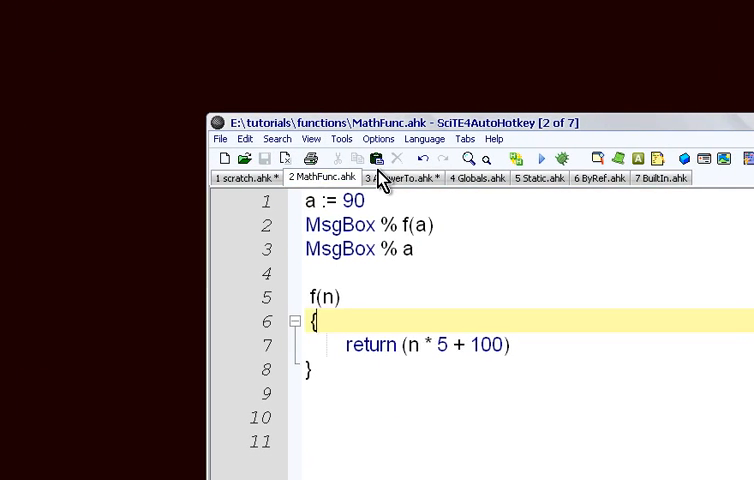
{"action": "left_click", "coordinate": [383, 186]}
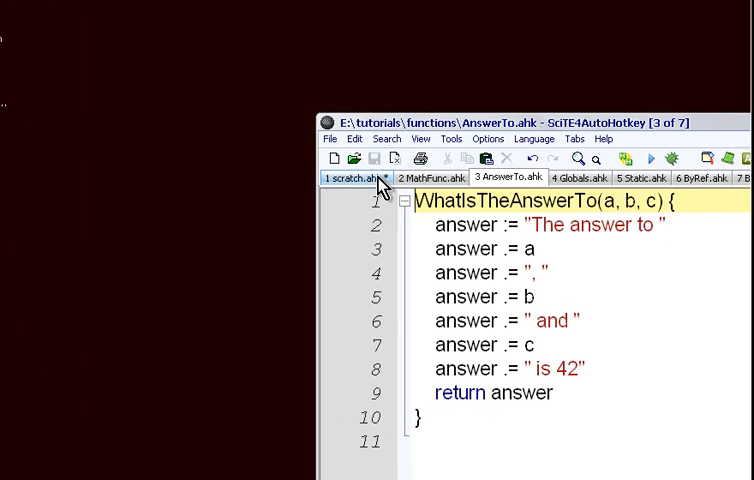
{"action": "left_click", "coordinate": [380, 182]}
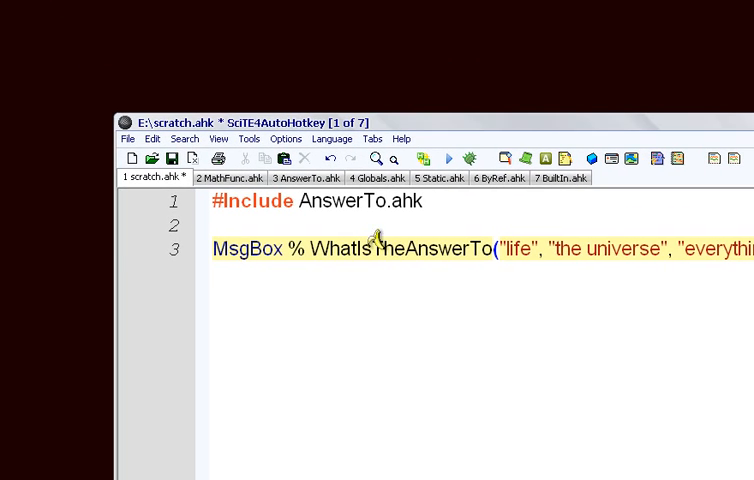
{"action": "left_click", "coordinate": [373, 231]}
{"action": "key", "text": "BackSpace"}
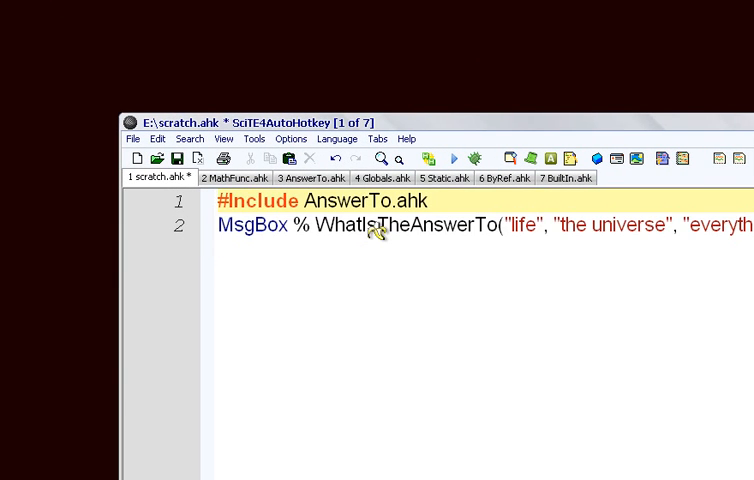
{"action": "left_click", "coordinate": [381, 160]}
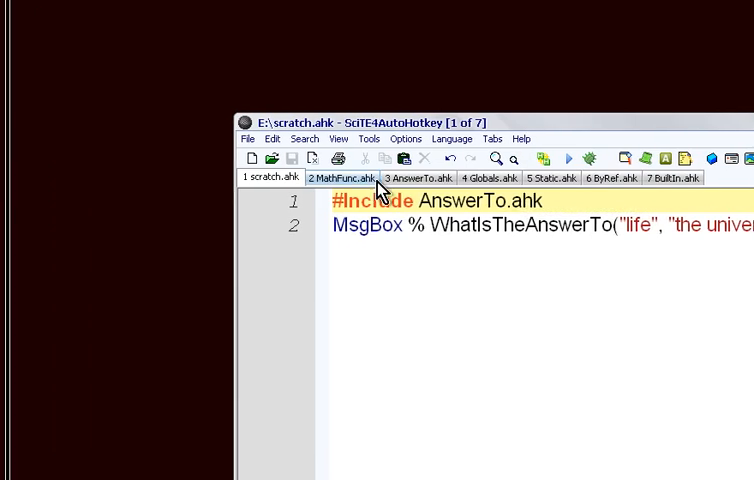
Paste the two-line #Include script into MathFunc.ahk, save and run it to see the answer 42
{"action": "key", "text": "ctrl+a"}
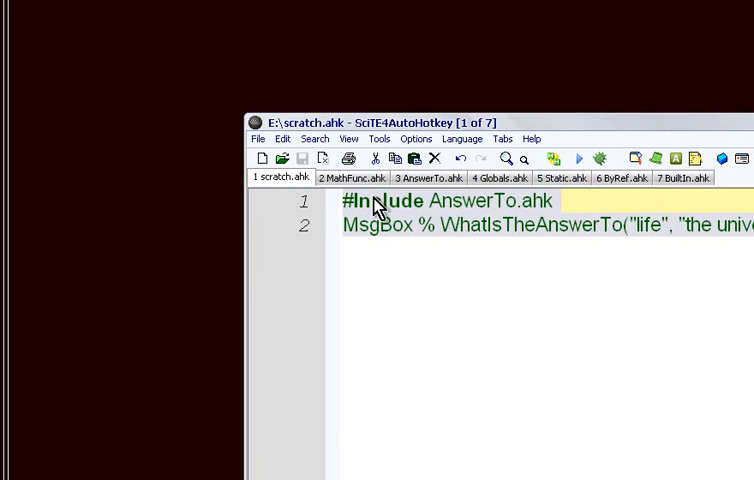
{"action": "left_click", "coordinate": [357, 178]}
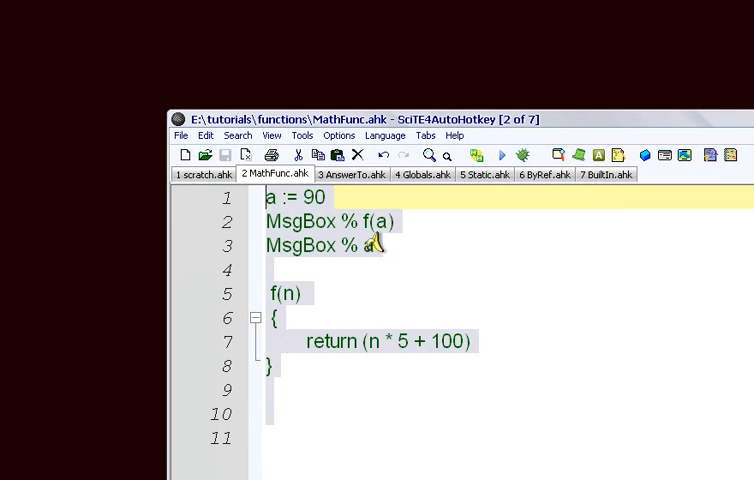
{"action": "type", "text": "#Include AnswerTo.ahk MsgBox % WhatIsTheAnswerTo(\"life\", \"the universe\", \"everything\")"}
{"action": "key", "text": "ctrl+s"}
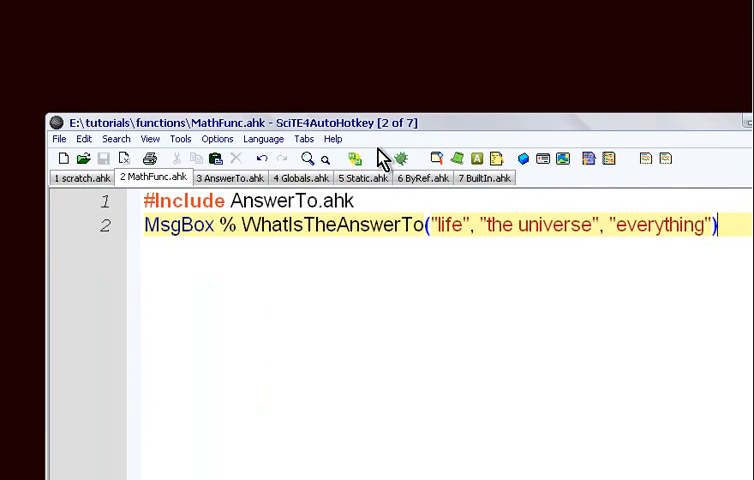
{"action": "left_click", "coordinate": [380, 158]}
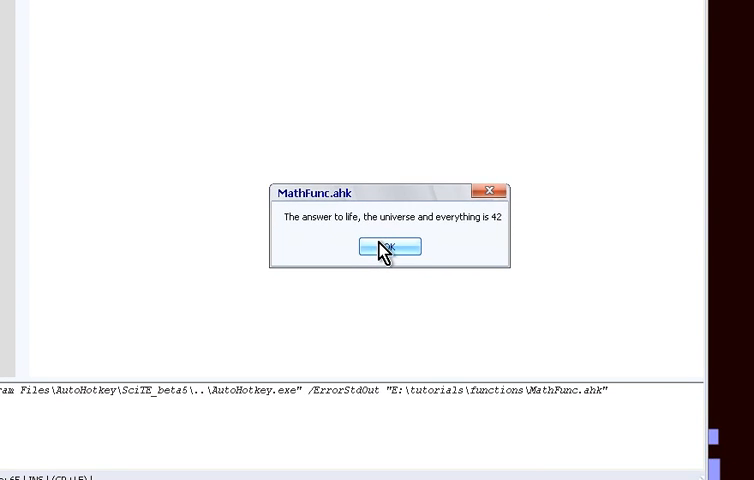
{"action": "left_click", "coordinate": [379, 243]}
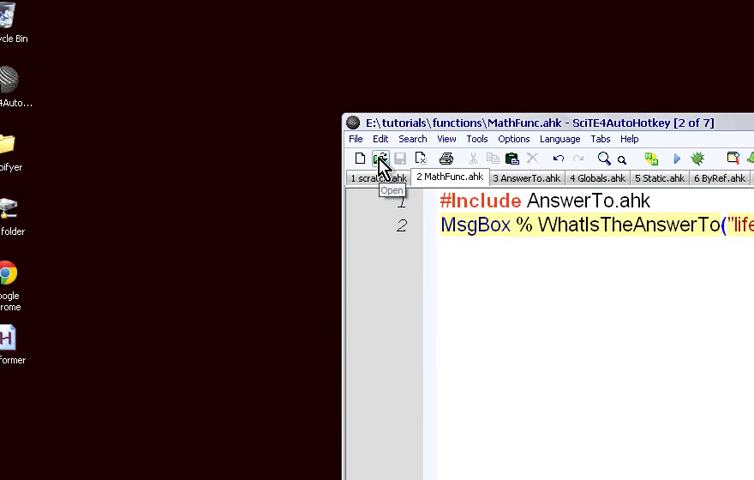
{"action": "left_click", "coordinate": [380, 161]}
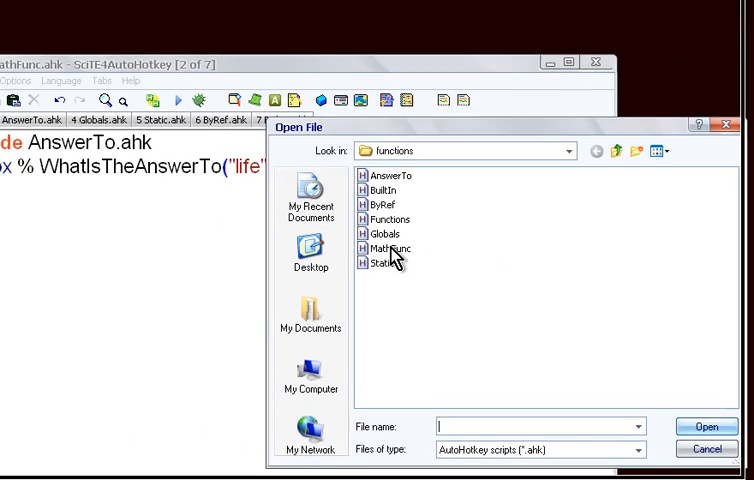
{"action": "left_click", "coordinate": [379, 243]}
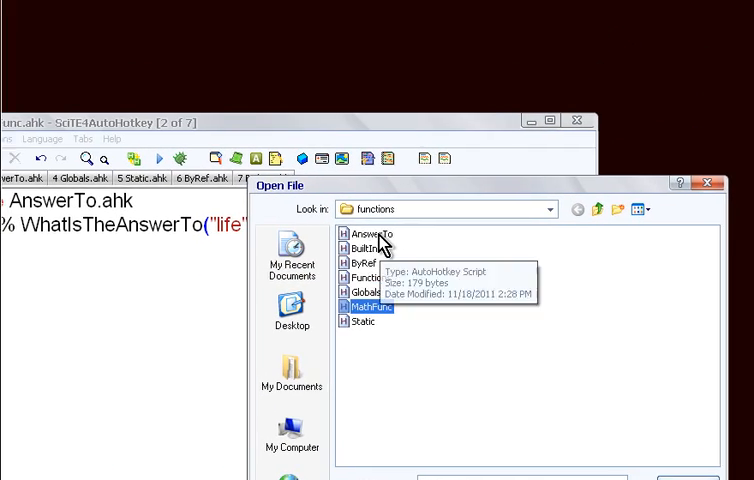
{"action": "left_click", "coordinate": [376, 237]}
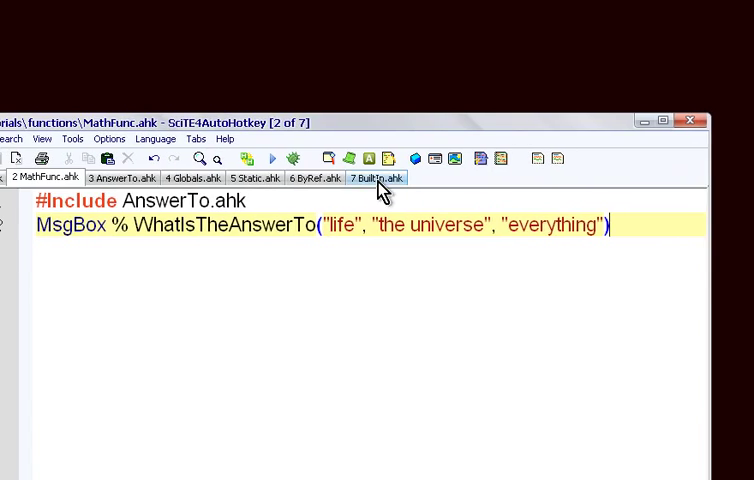
Look up SubStr from BuiltIn.ahk with F1 and read the Functions help down to ByRef
{"action": "left_click", "coordinate": [378, 180]}
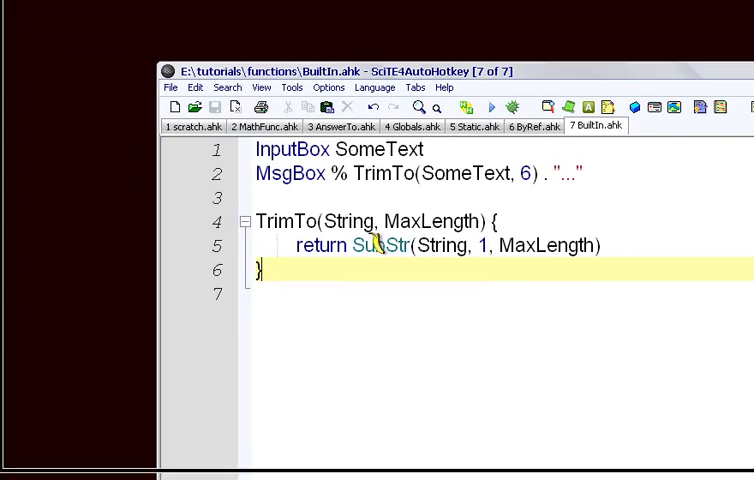
{"action": "left_click", "coordinate": [378, 245]}
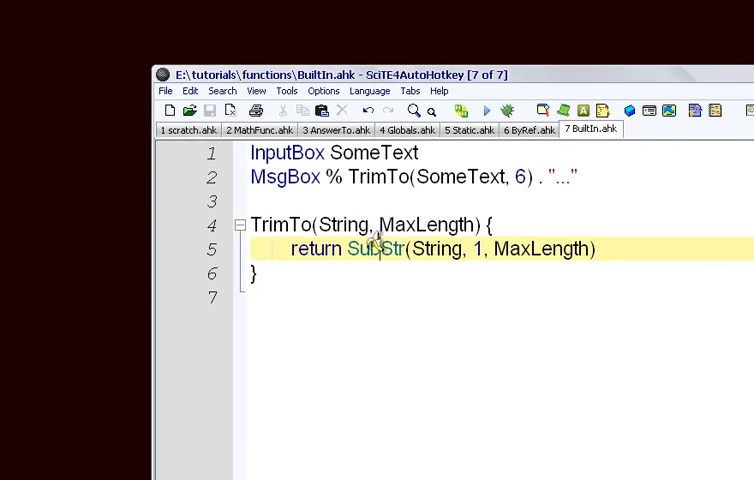
{"action": "key", "text": "F1"}
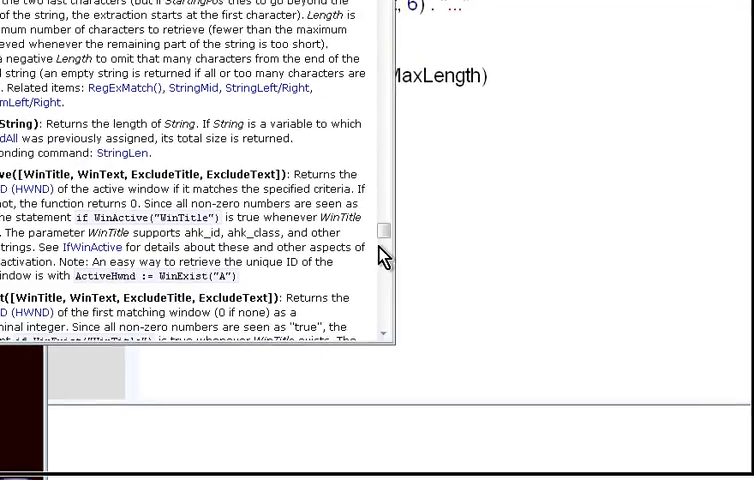
{"action": "left_click_drag", "start_coordinate": [380, 250], "coordinate": [385, 37]}
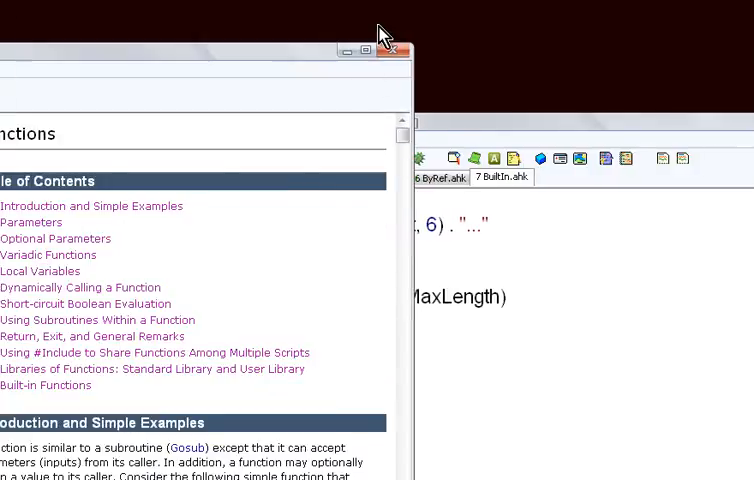
{"action": "scroll", "coordinate": [383, 250], "scroll_direction": "down", "scroll_amount": 5}
{"action": "scroll", "coordinate": [383, 250], "scroll_direction": "down", "scroll_amount": 5}
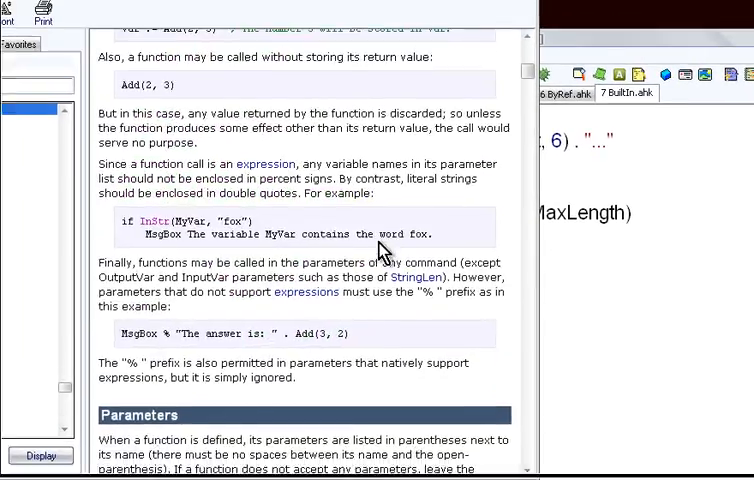
{"action": "scroll", "coordinate": [383, 250], "scroll_direction": "down", "scroll_amount": 3}
{"action": "scroll", "coordinate": [383, 250], "scroll_direction": "down", "scroll_amount": 1}
{"action": "scroll", "coordinate": [383, 250], "scroll_direction": "down", "scroll_amount": 2}
{"action": "scroll", "coordinate": [383, 250], "scroll_direction": "down", "scroll_amount": 3}
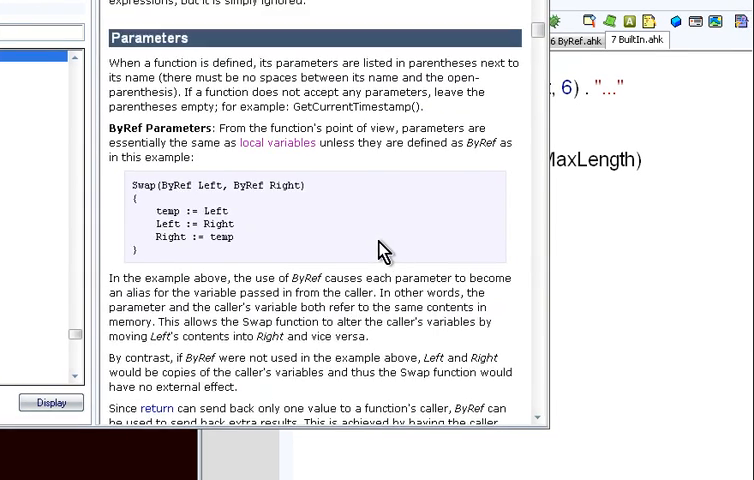
{"action": "scroll", "coordinate": [383, 250], "scroll_direction": "down", "scroll_amount": 3}
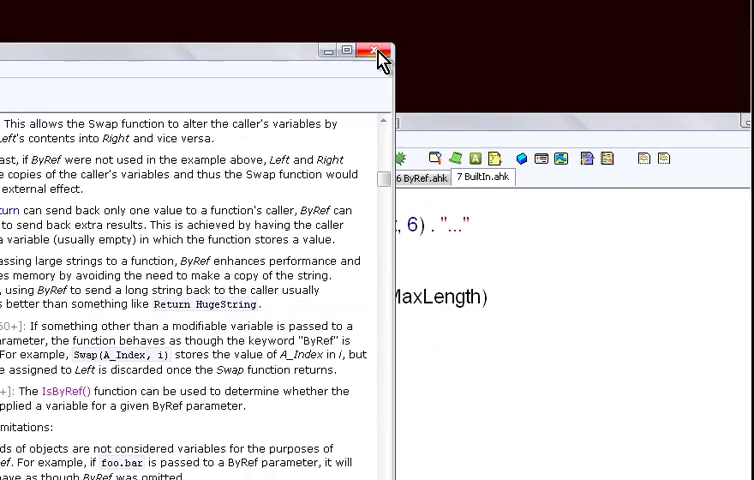
Close the help window and rest on the blank line after TrimTo in BuiltIn.ahk
{"action": "left_click", "coordinate": [381, 58]}
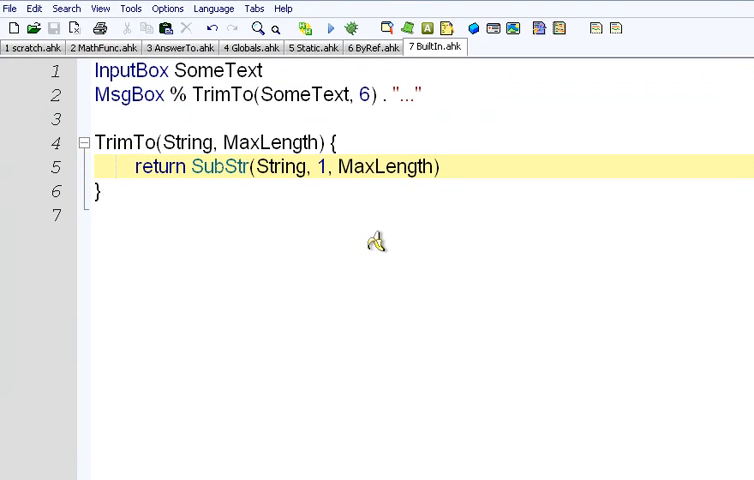
{"action": "left_click", "coordinate": [376, 241]}
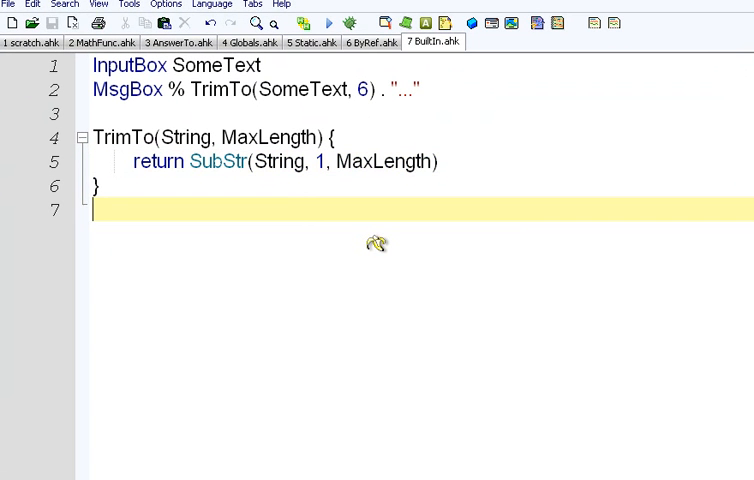